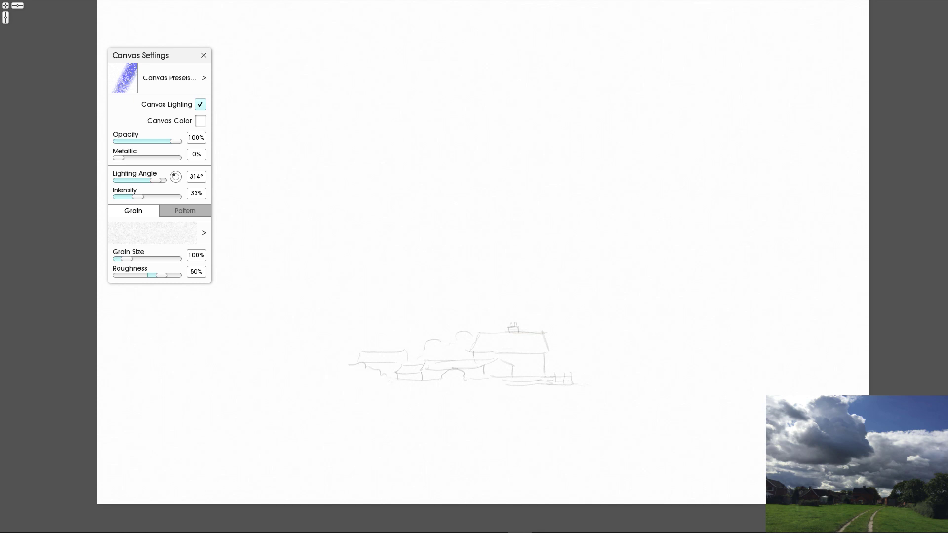
Sketch the hedges, cottages and small trees extending the skyline left of the large house, and undo the last two stray strokes.
left_click_drag(384, 379, 297, 361)
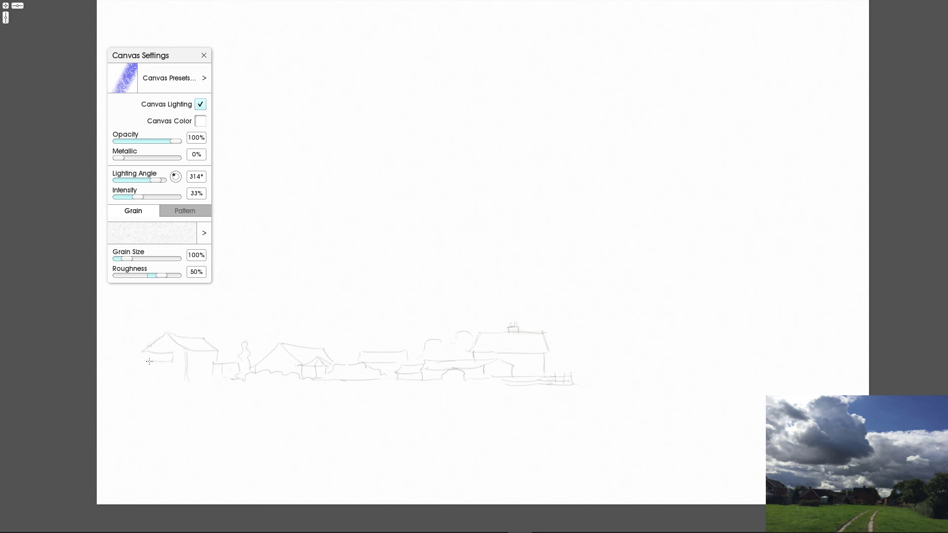
mouse_move(148, 360)
left_mouse_down()
mouse_move(133, 372)
mouse_move(182, 384)
mouse_move(151, 380)
mouse_move(208, 386)
left_mouse_up()
left_click_drag(205, 377, 207, 390)
key("ctrl+z")
key("ctrl+z")
Sketch two small outbuildings with fence posts and a ground line just right of the large house.
mouse_move(632, 385)
left_mouse_down()
mouse_move(553, 338)
mouse_move(564, 338)
left_mouse_up()
mouse_move(557, 313)
left_mouse_down()
mouse_move(556, 334)
mouse_move(584, 312)
left_mouse_up()
scroll(473, 266, "up", 4)
scroll(474, 267, "down", 3)
left_click_drag(517, 366, 547, 400)
mouse_move(594, 342)
left_mouse_down()
mouse_move(617, 355)
mouse_move(564, 373)
left_mouse_up()
left_click_drag(624, 371, 686, 376)
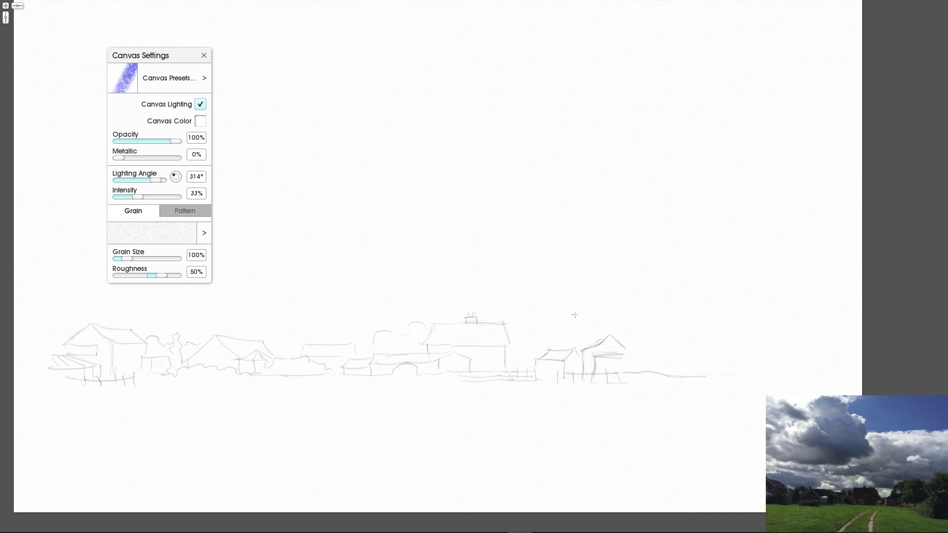
Sketch the billowing outline of the large trees at the right end of the skyline and the wooden fence beneath them.
mouse_move(612, 339)
left_mouse_down()
mouse_move(687, 274)
mouse_move(746, 289)
mouse_move(800, 279)
left_mouse_up()
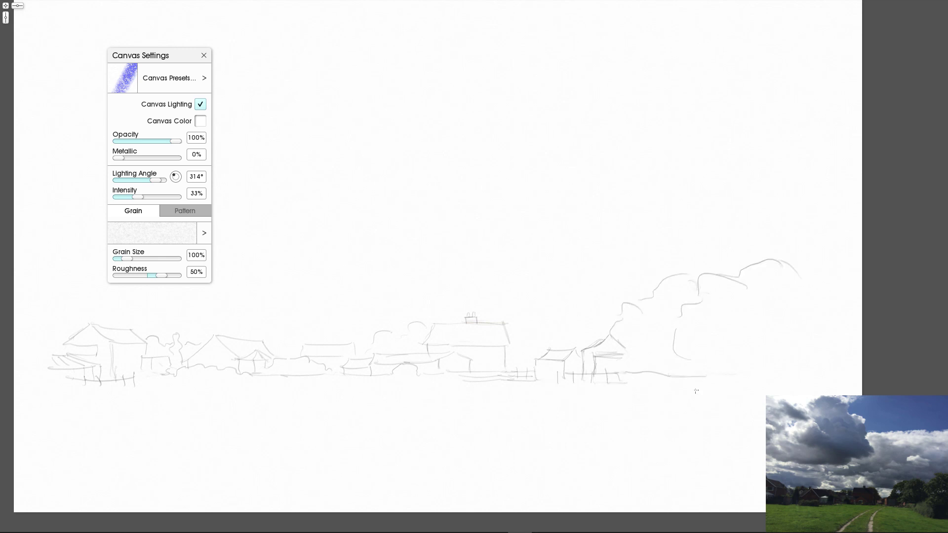
left_click_drag(720, 364, 721, 392)
left_click_drag(725, 363, 727, 390)
mouse_move(743, 363)
left_mouse_down()
mouse_move(780, 366)
mouse_move(767, 373)
mouse_move(772, 381)
mouse_move(745, 375)
left_mouse_up()
left_click_drag(804, 384, 773, 381)
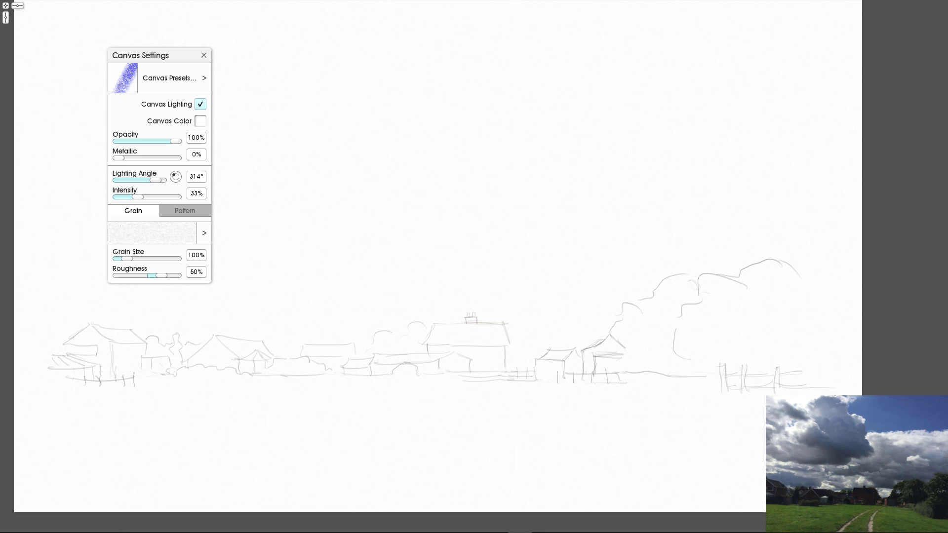
left_click_drag(683, 376, 680, 396)
left_click_drag(677, 375, 716, 374)
Add detail strokes to the wall and gable of the outbuilding beside the large trees.
left_click_drag(601, 356, 594, 371)
right_click(645, 247)
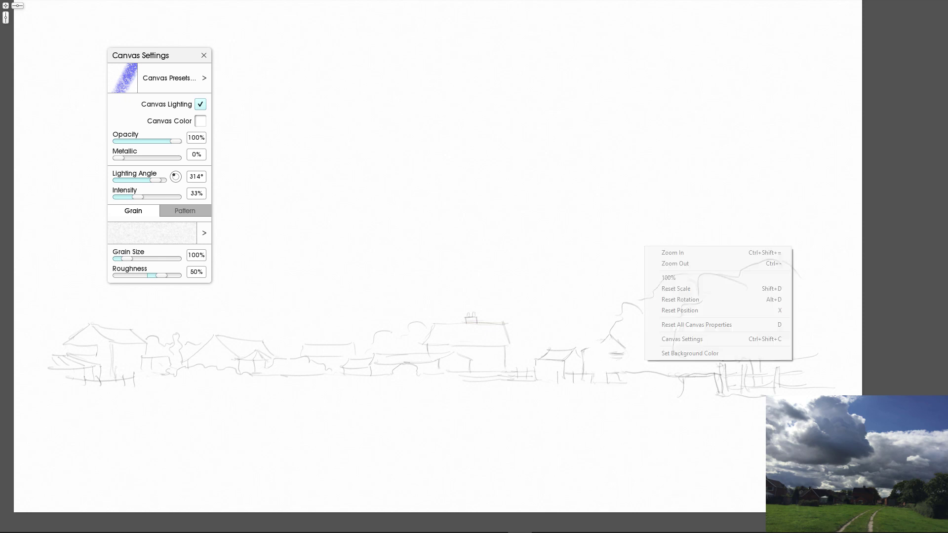
left_click_drag(606, 337, 586, 353)
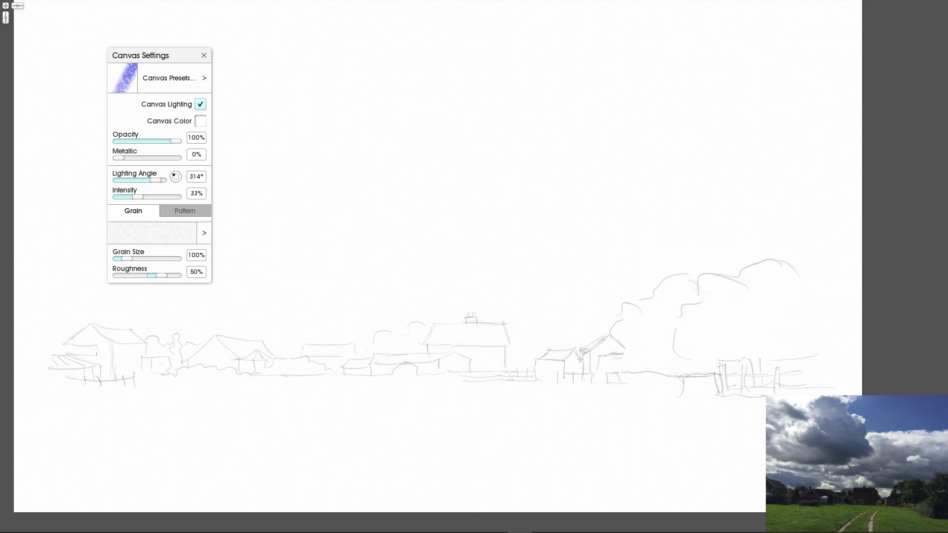
Sketch the two curving edges of the track running from the outbuildings into the foreground field.
left_click_drag(581, 388, 602, 455)
left_click_drag(504, 420, 597, 473)
left_click_drag(502, 394, 395, 478)
scroll(345, 415, "down", 4)
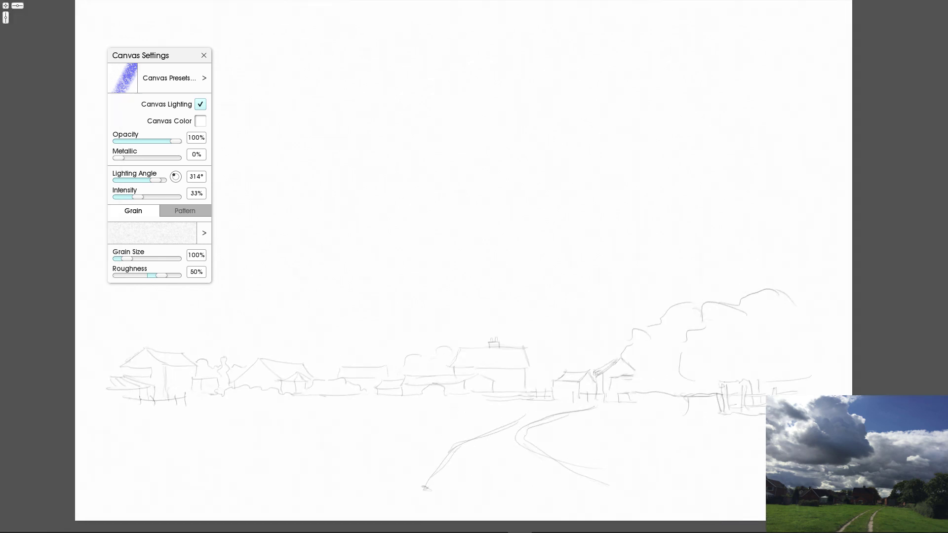
Rename the sketch layer "pencil" and add a new layer above it.
key("Tab")
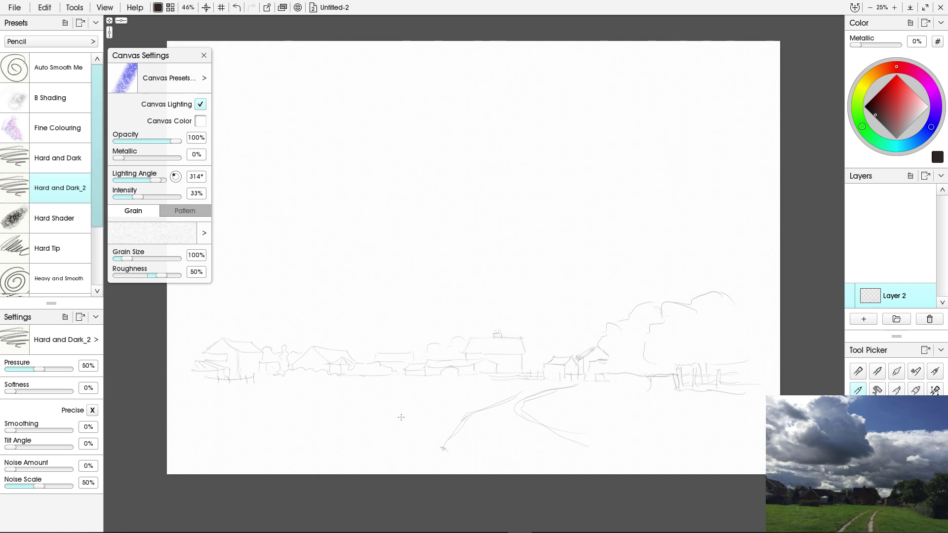
left_click(931, 302)
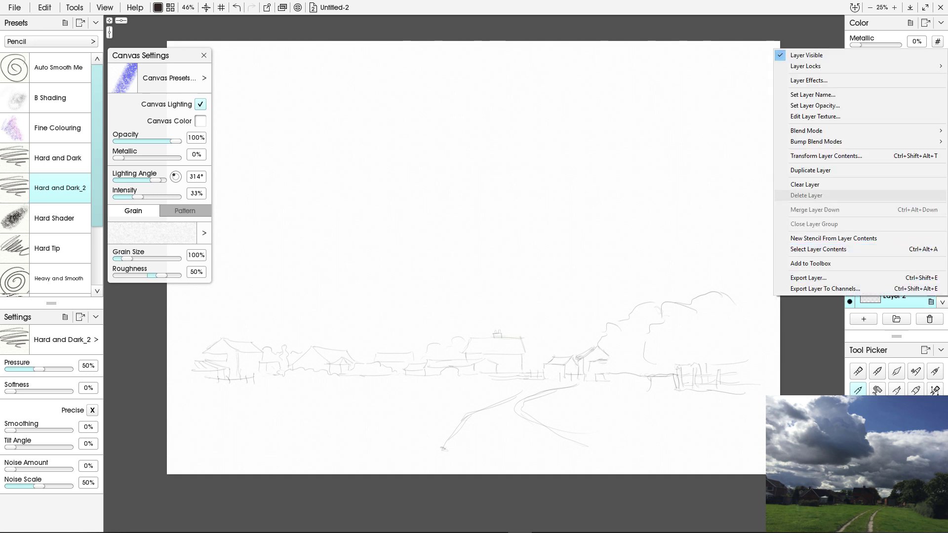
left_click(814, 95)
type("pencil")
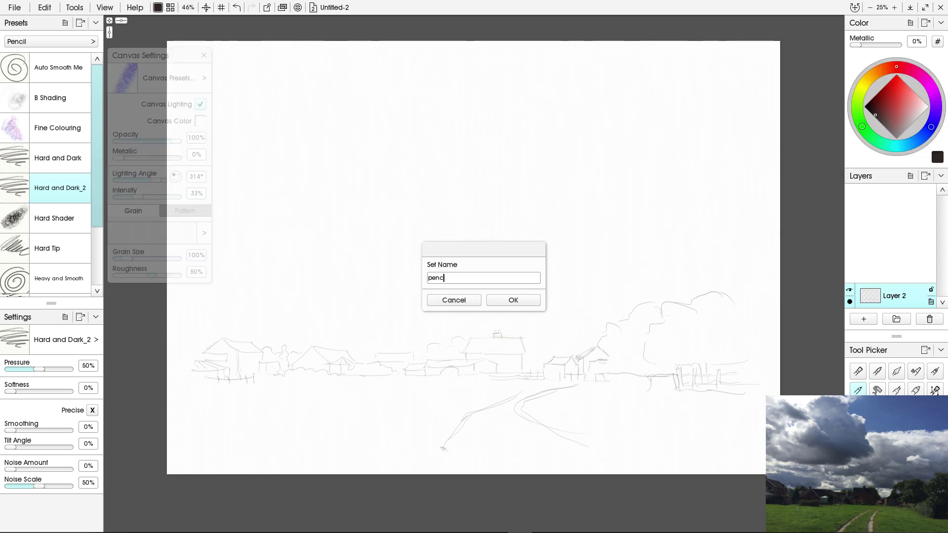
key("Return")
key("ctrl+shift+n")
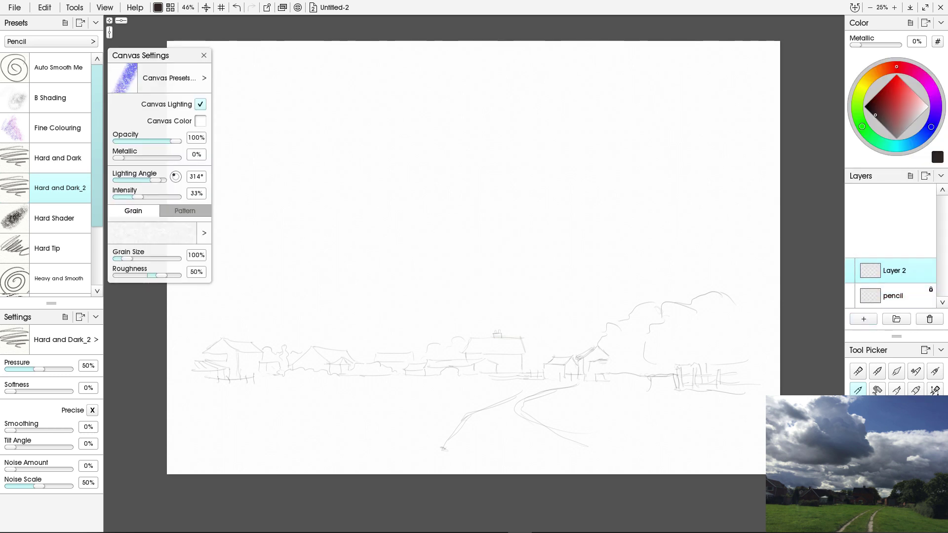
Paint soft blue and grey-blue cloud masses across the sky with the SEA Watercolour brush 1b.WetOnWetLarge.
left_click(935, 390)
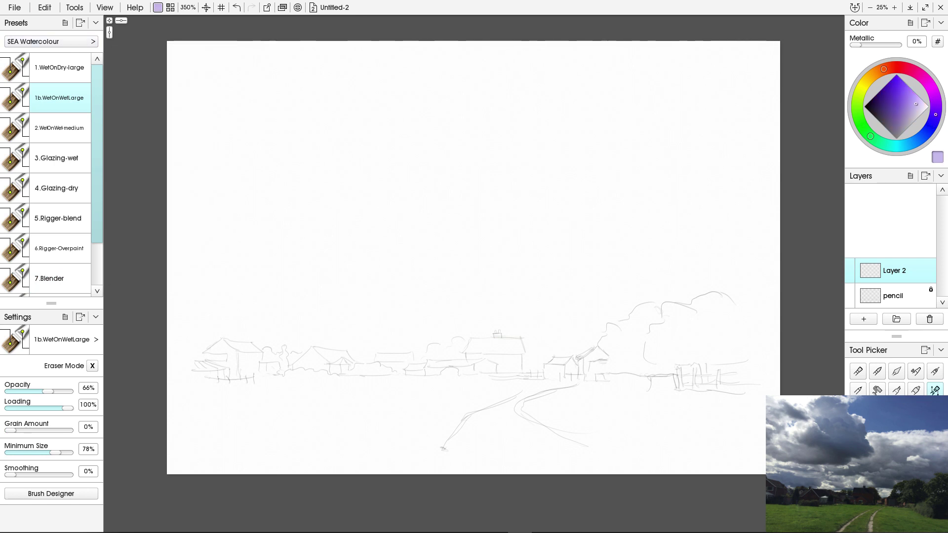
left_click_drag(202, 46, 270, 116)
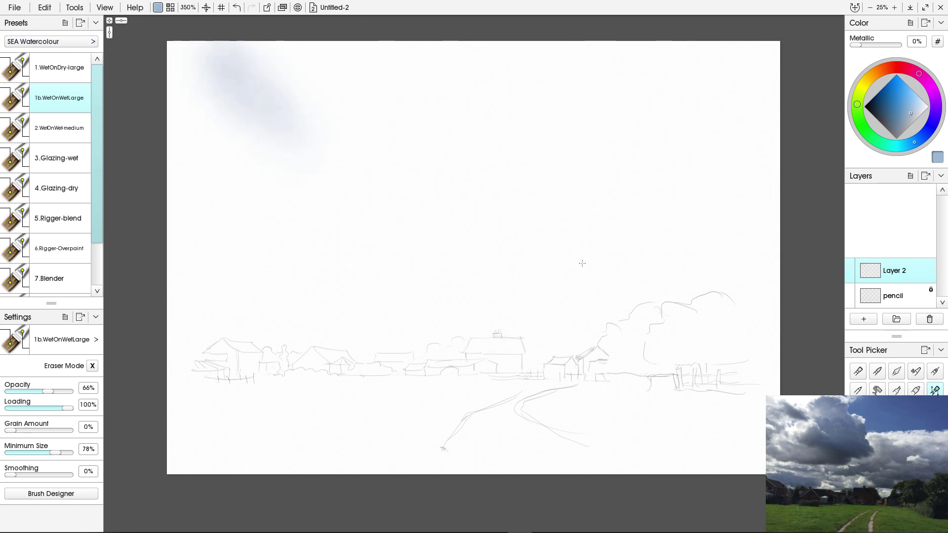
mouse_move(207, 54)
left_mouse_down()
mouse_move(337, 152)
mouse_move(388, 220)
mouse_move(420, 211)
mouse_move(437, 223)
mouse_move(261, 158)
mouse_move(340, 194)
mouse_move(241, 171)
mouse_move(303, 192)
mouse_move(405, 198)
mouse_move(499, 261)
mouse_move(325, 204)
mouse_move(408, 259)
mouse_move(255, 213)
mouse_move(287, 197)
mouse_move(492, 261)
mouse_move(647, 289)
mouse_move(495, 186)
mouse_move(781, 217)
mouse_move(711, 201)
mouse_move(572, 275)
mouse_move(468, 261)
mouse_move(604, 335)
mouse_move(512, 270)
mouse_move(494, 293)
mouse_move(527, 313)
mouse_move(451, 309)
mouse_move(711, 337)
left_mouse_up()
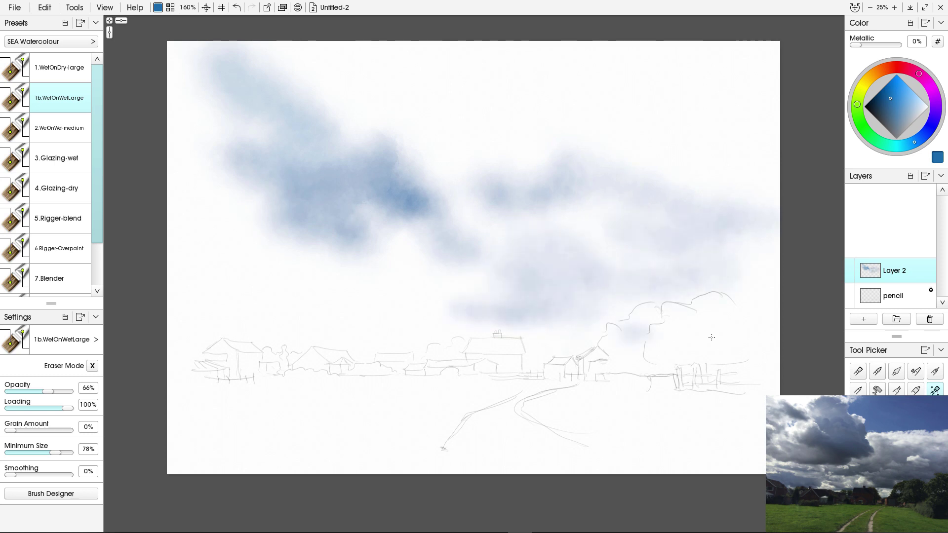
Paint pale yellow, violet and blue-grey washes low in the sky above the rooftops and the large trees.
left_click(390, 320)
mouse_move(489, 319)
left_mouse_down()
mouse_move(620, 332)
mouse_move(576, 314)
mouse_move(566, 351)
mouse_move(487, 349)
mouse_move(522, 364)
mouse_move(421, 328)
mouse_move(582, 310)
mouse_move(691, 312)
mouse_move(297, 317)
mouse_move(255, 342)
left_mouse_up()
left_click(566, 351, "alt")
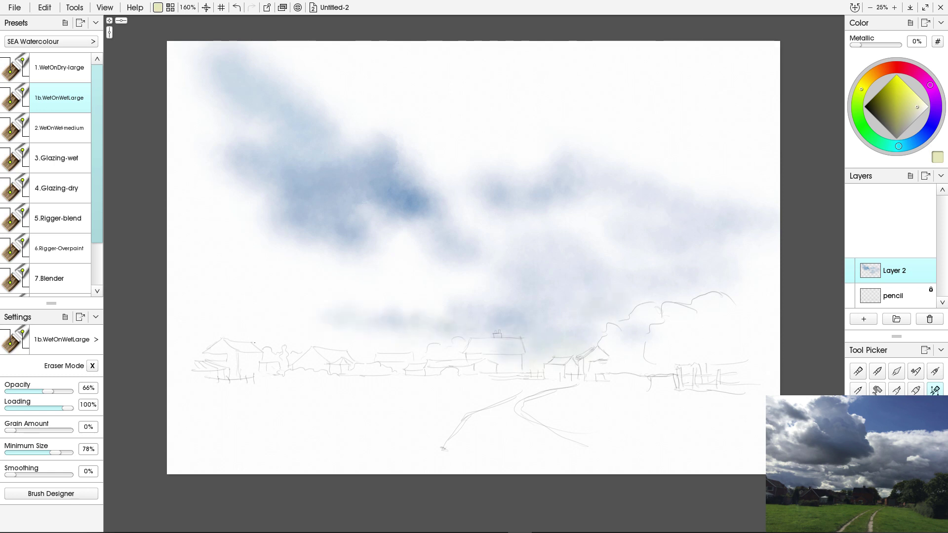
left_click(353, 200, "alt")
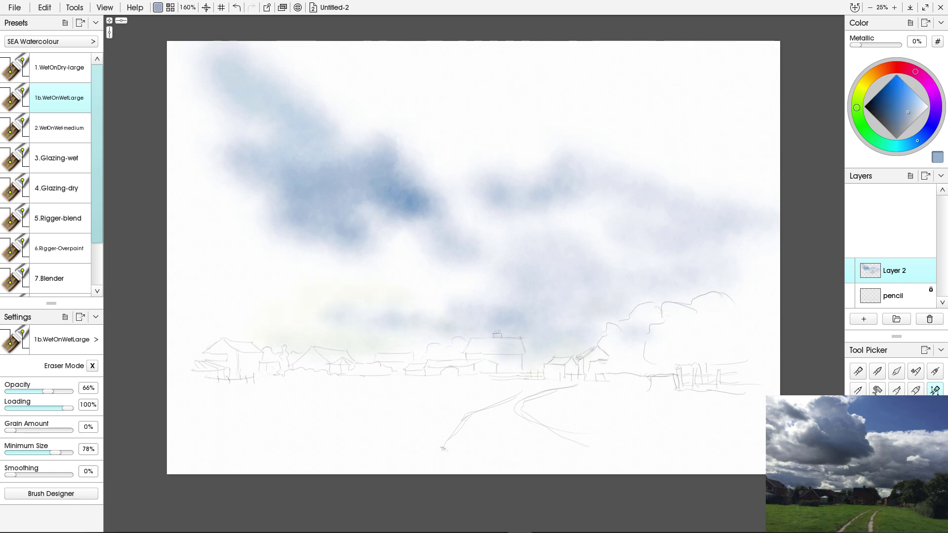
left_click_drag(364, 321, 183, 328)
mouse_move(316, 340)
left_mouse_down()
mouse_move(333, 358)
mouse_move(182, 289)
mouse_move(233, 295)
mouse_move(196, 278)
mouse_move(354, 308)
mouse_move(188, 259)
left_mouse_up()
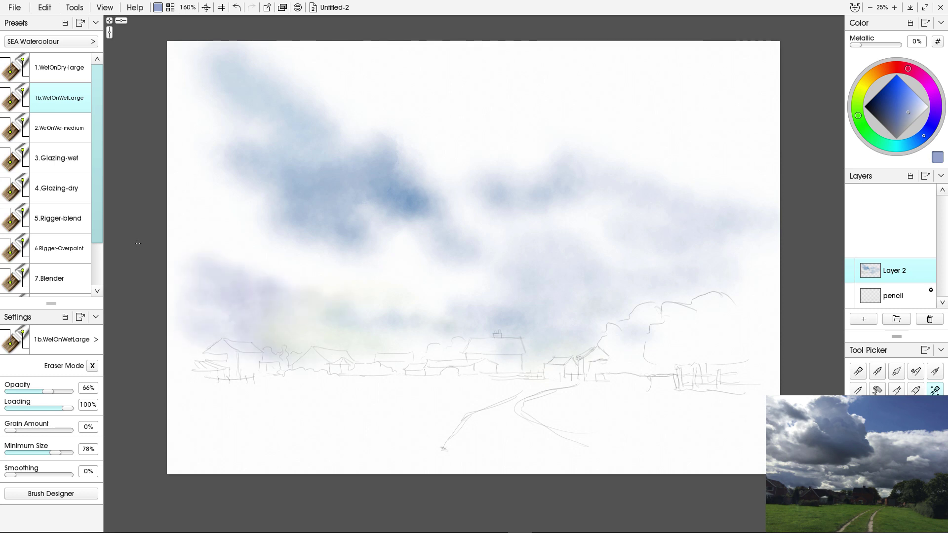
mouse_move(137, 243)
left_mouse_down()
mouse_move(221, 284)
mouse_move(326, 290)
mouse_move(383, 318)
mouse_move(364, 356)
mouse_move(416, 340)
mouse_move(398, 352)
mouse_move(378, 345)
mouse_move(462, 347)
left_mouse_up()
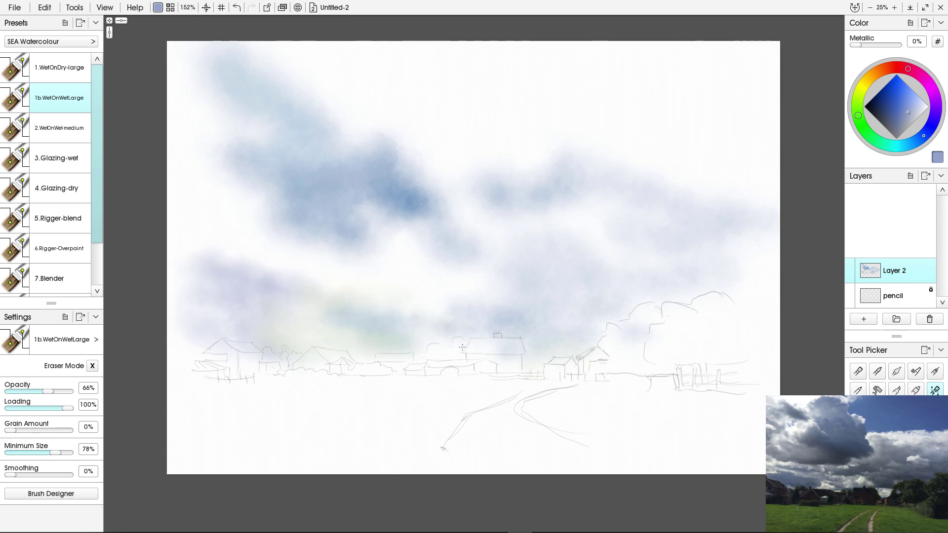
mouse_move(612, 294)
left_mouse_down()
mouse_move(653, 300)
mouse_move(740, 261)
mouse_move(731, 252)
mouse_move(607, 257)
mouse_move(551, 307)
mouse_move(513, 311)
mouse_move(488, 297)
mouse_move(395, 282)
left_mouse_up()
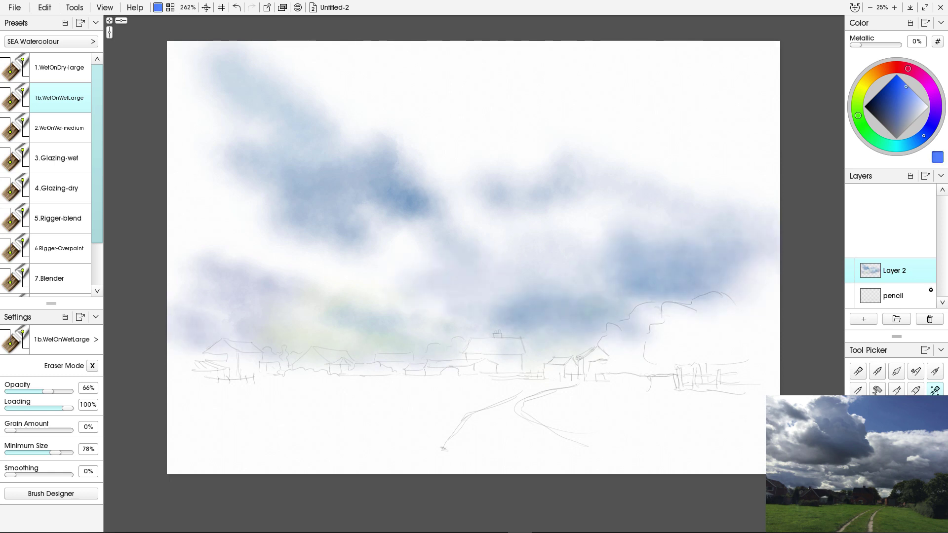
Paint a broad area of bright blue sky across the upper right of the canvas with an enlarged brush.
mouse_move(757, 36)
left_mouse_down()
mouse_move(575, 74)
mouse_move(619, 37)
mouse_move(420, 65)
mouse_move(403, 58)
mouse_move(624, 99)
mouse_move(695, 61)
mouse_move(693, 117)
mouse_move(706, 120)
mouse_move(634, 128)
mouse_move(557, 97)
mouse_move(359, 56)
left_mouse_up()
mouse_move(775, 64)
left_mouse_down()
mouse_move(622, 74)
mouse_move(430, 64)
left_mouse_up()
left_click_drag(716, 62, 839, 64)
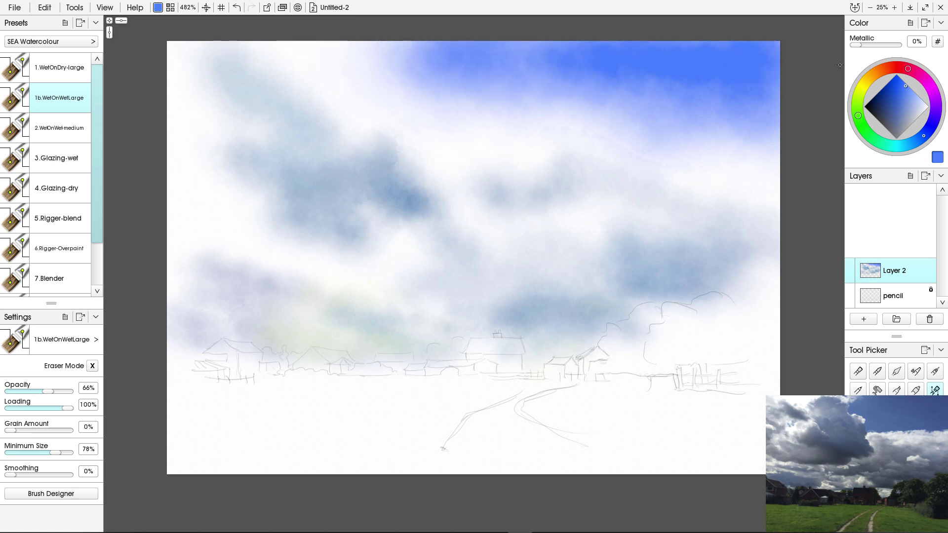
Erase crisp white cloud edges below the bright blue sky and through the grey clouds on the right of the painting.
key("e")
mouse_move(378, 64)
left_mouse_down()
mouse_move(452, 102)
mouse_move(415, 105)
mouse_move(439, 95)
mouse_move(505, 137)
mouse_move(484, 117)
mouse_move(557, 114)
mouse_move(601, 133)
mouse_move(634, 124)
mouse_move(640, 132)
mouse_move(615, 126)
mouse_move(534, 139)
left_mouse_up()
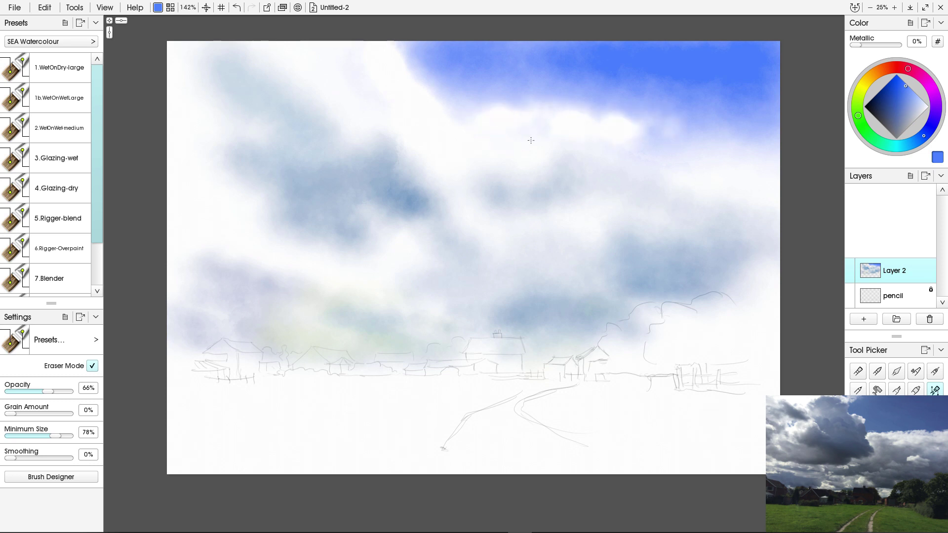
mouse_move(701, 121)
left_mouse_down()
mouse_move(762, 130)
mouse_move(545, 158)
left_mouse_up()
key("bracketleft")
left_click_drag(580, 200, 691, 202)
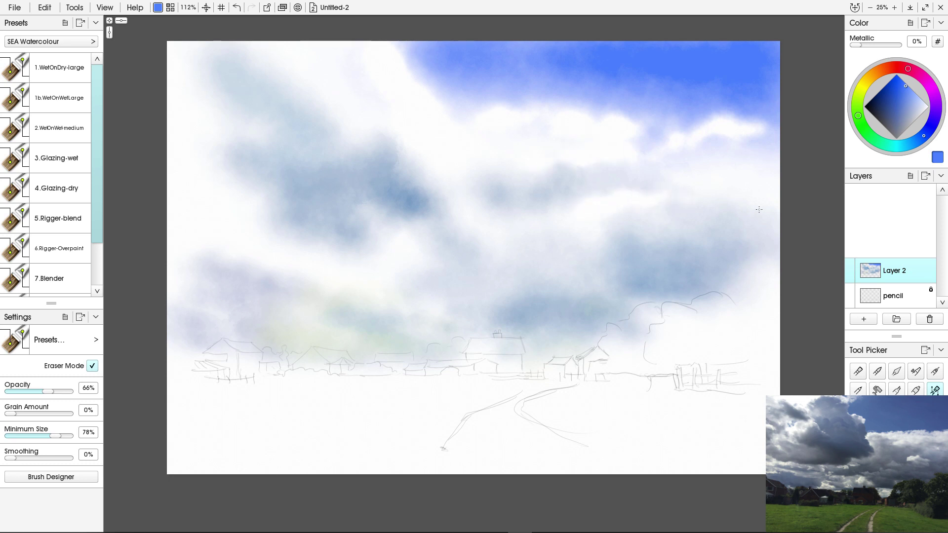
mouse_move(759, 209)
left_mouse_down()
mouse_move(544, 224)
mouse_move(524, 241)
left_mouse_up()
left_click_drag(652, 198, 759, 201)
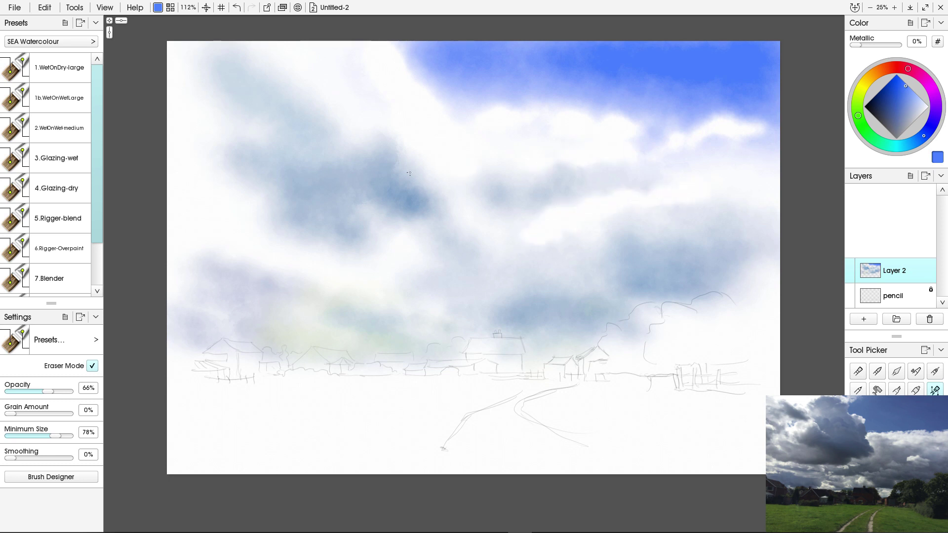
Erase a sharper diagonal edge along the dark left cloud and lighten the top of the low violet cloud.
mouse_move(409, 173)
left_mouse_down()
mouse_move(429, 184)
mouse_move(458, 244)
left_mouse_up()
mouse_move(395, 144)
left_mouse_down()
mouse_move(452, 222)
mouse_move(499, 258)
left_mouse_up()
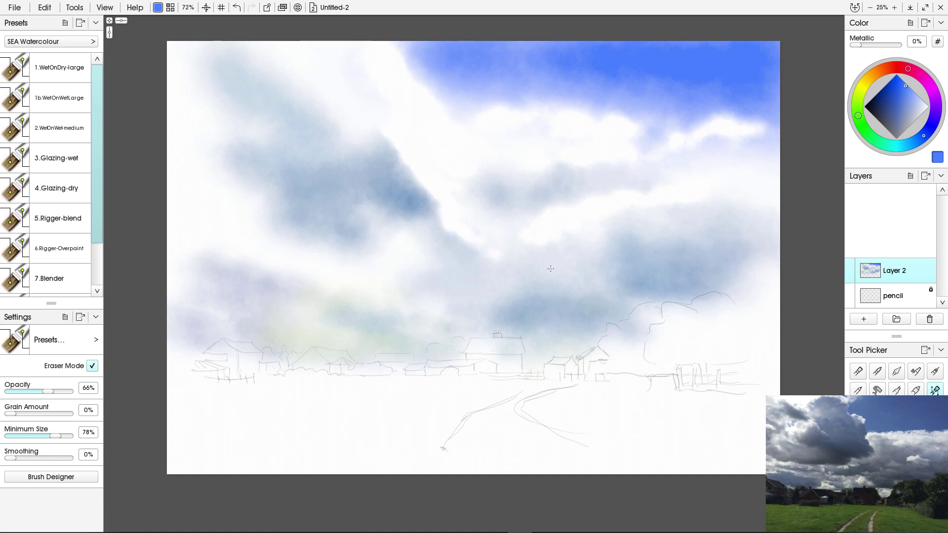
left_click_drag(217, 258, 257, 254)
Add a new layer and paint faint grey-blue shading on the upper-left clouds at 29% opacity.
key("ctrl+shift+n")
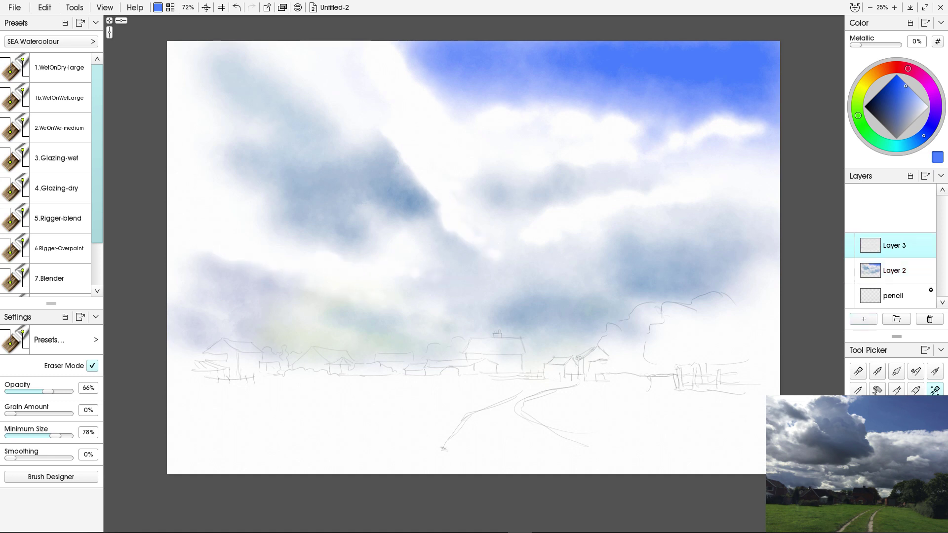
left_click(510, 224, "alt")
key("e")
mouse_move(227, 93)
left_mouse_down()
mouse_move(173, 136)
mouse_move(193, 168)
left_mouse_up()
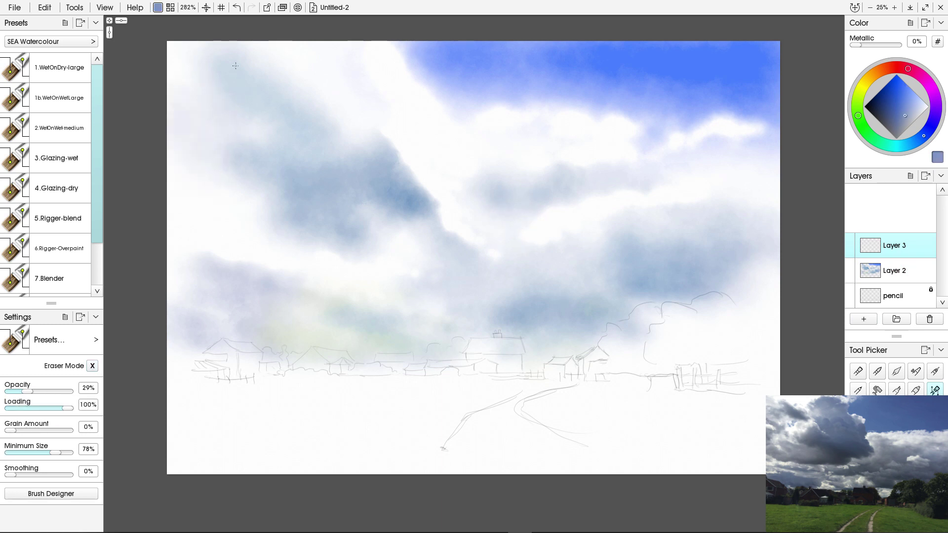
left_click_drag(232, 50, 321, 118)
mouse_move(276, 44)
left_mouse_down()
mouse_move(227, 69)
mouse_move(288, 64)
mouse_move(329, 103)
left_mouse_up()
Deepen the large diagonal cloud bank on the left with broad, soft grey-blue strokes.
key("e")
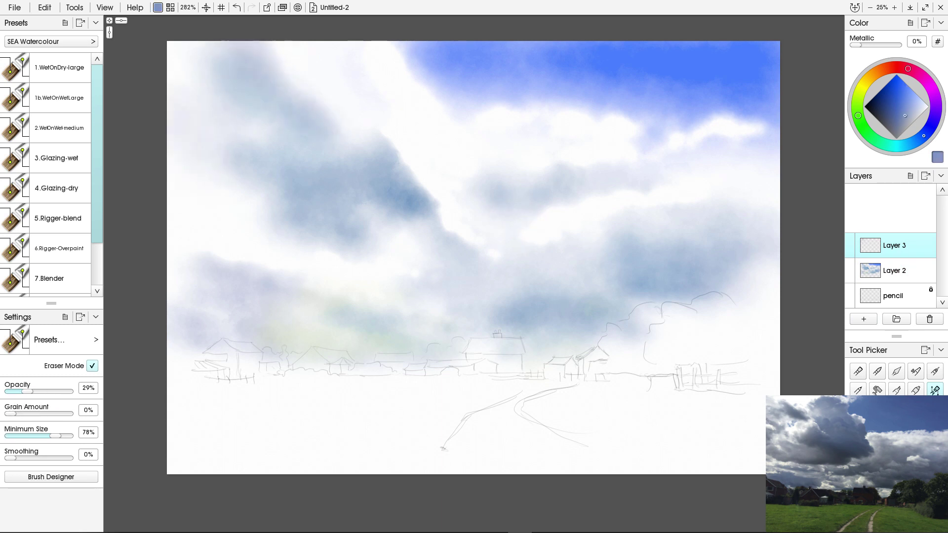
key("e")
left_click_drag(180, 207, 346, 242)
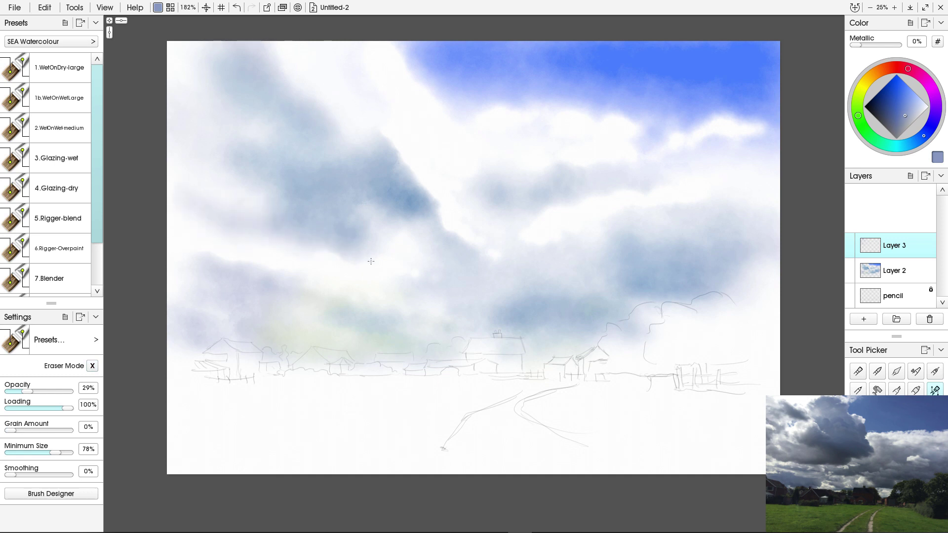
left_click_drag(266, 200, 171, 143)
mouse_move(244, 72)
left_mouse_down()
mouse_move(219, 44)
mouse_move(352, 137)
mouse_move(410, 227)
mouse_move(345, 143)
mouse_move(387, 256)
mouse_move(420, 211)
mouse_move(405, 244)
left_mouse_up()
mouse_move(346, 242)
left_mouse_down()
mouse_move(267, 257)
mouse_move(244, 249)
left_mouse_up()
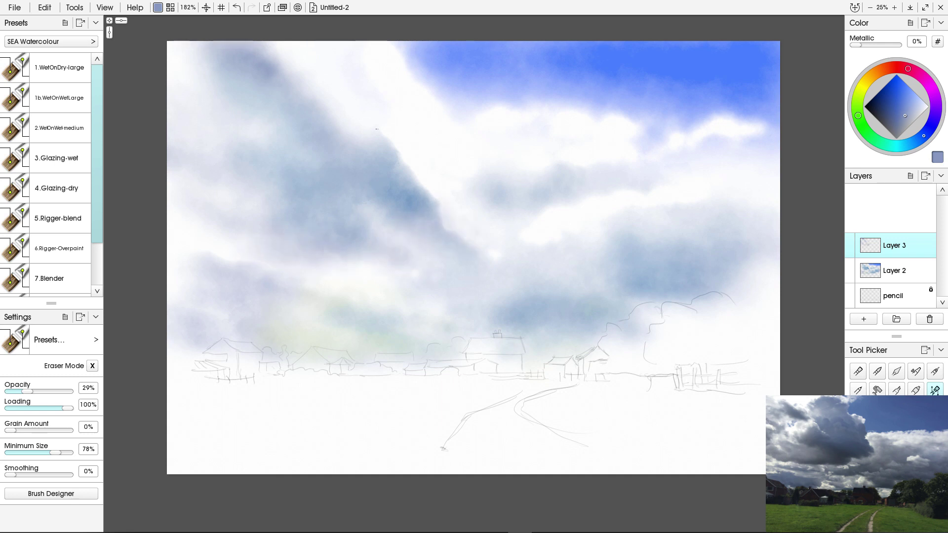
Shade the white diagonal cloud edge with soft grey-blue and tint the white clouds on the right pale cream.
mouse_move(376, 128)
left_mouse_down()
mouse_move(437, 198)
mouse_move(437, 219)
mouse_move(365, 77)
mouse_move(393, 119)
mouse_move(440, 143)
mouse_move(316, 65)
mouse_move(382, 111)
mouse_move(406, 144)
left_mouse_up()
key("e")
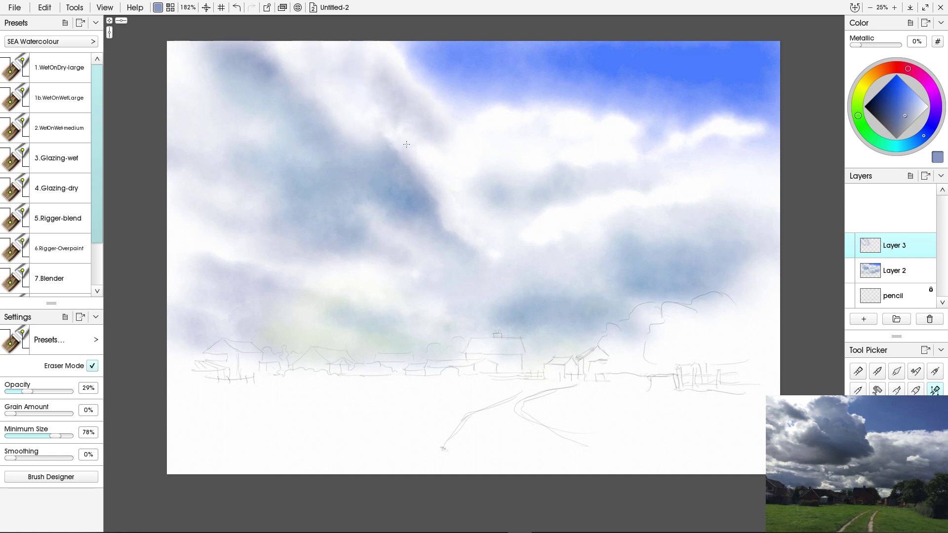
key("e")
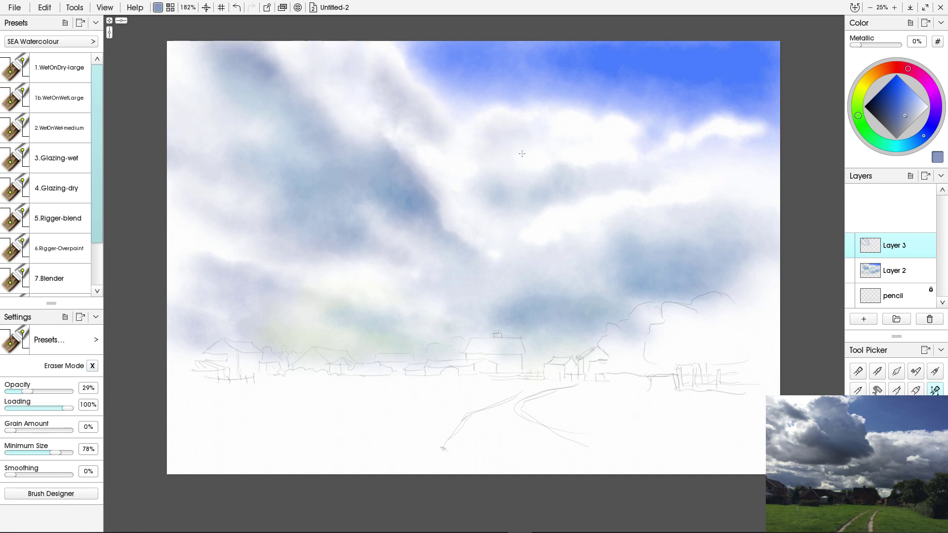
mouse_move(613, 128)
left_mouse_down()
mouse_move(415, 173)
mouse_move(558, 153)
mouse_move(620, 201)
left_mouse_up()
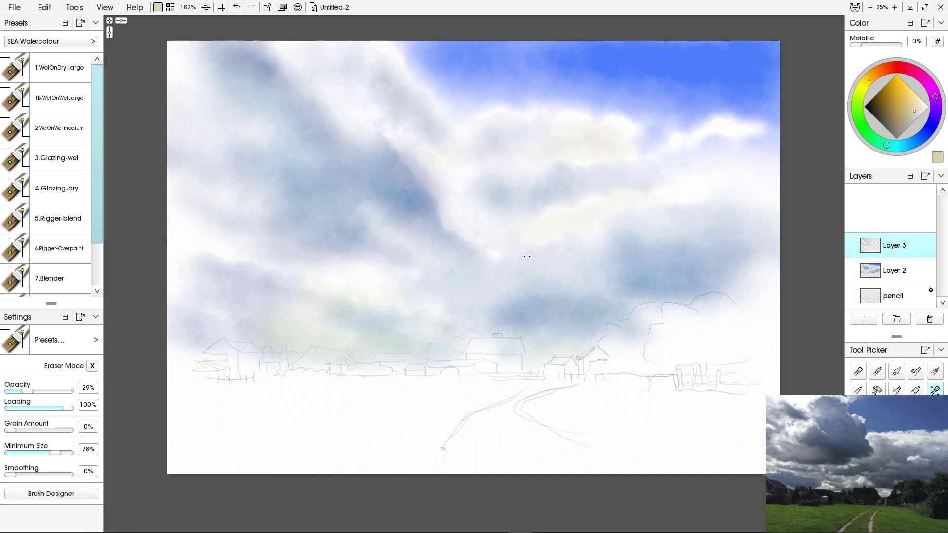
Pick a darker blue and deepen the low clouds above the leftmost cottages.
left_click(923, 136)
left_click_drag(887, 112, 893, 113)
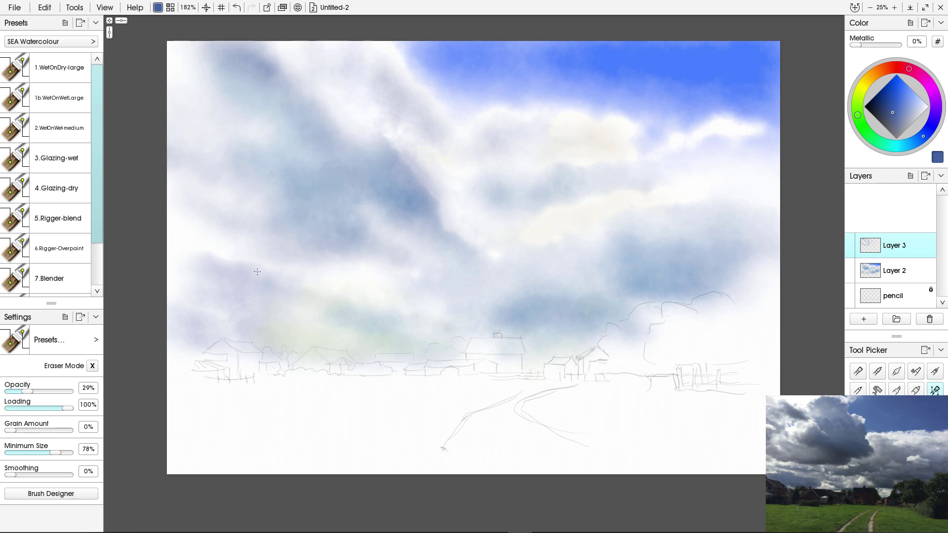
mouse_move(257, 272)
left_mouse_down()
mouse_move(177, 284)
mouse_move(276, 336)
mouse_move(188, 307)
mouse_move(247, 340)
left_mouse_up()
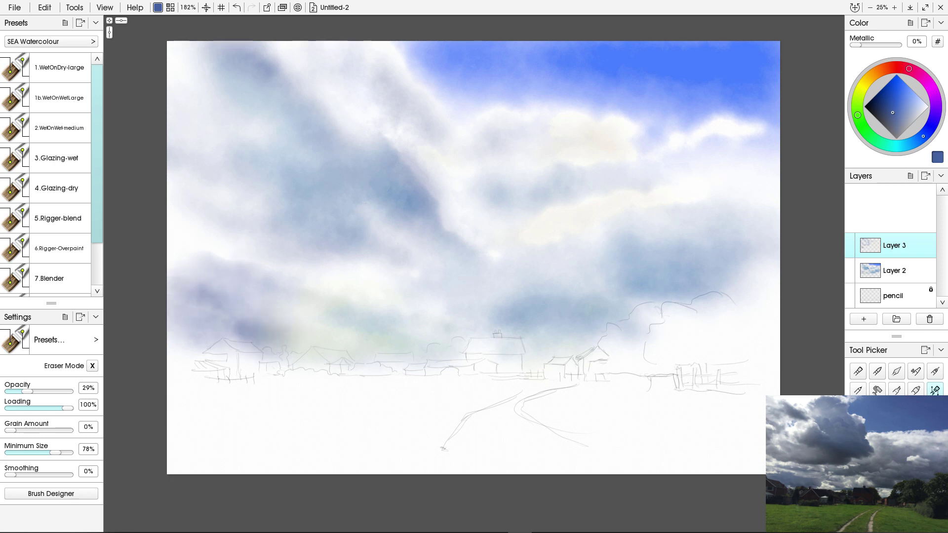
Add another layer and paint darker blue-grey clouds low over the village and towards the large trees.
key("ctrl+shift+n")
mouse_move(403, 295)
left_mouse_down()
mouse_move(320, 297)
mouse_move(428, 296)
left_mouse_up()
mouse_move(481, 279)
left_mouse_down()
mouse_move(610, 283)
mouse_move(494, 321)
mouse_move(543, 343)
mouse_move(671, 296)
left_mouse_up()
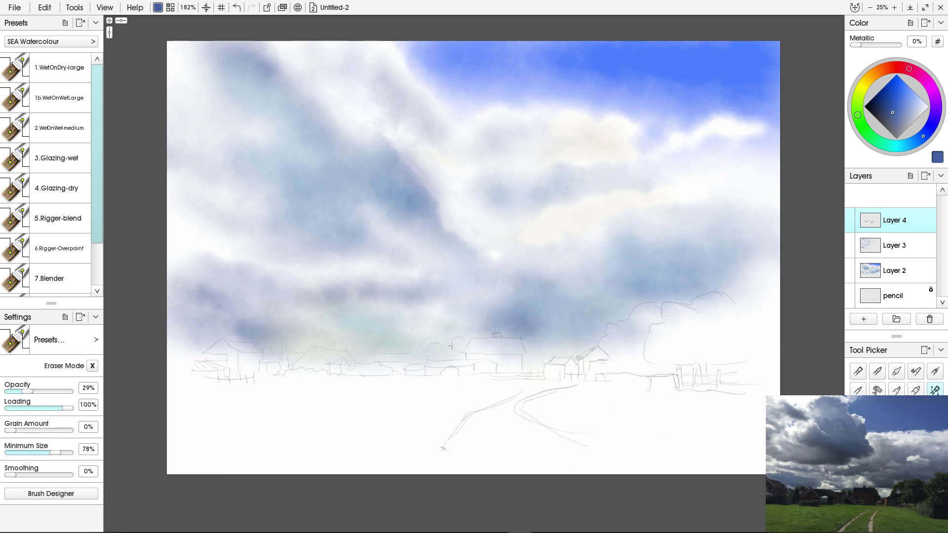
Use the eraser on Layer 2 to clear the sky wash from the rooftops and cut small bright gaps into the low clouds.
mouse_move(451, 346)
left_mouse_down()
mouse_move(612, 326)
mouse_move(543, 365)
mouse_move(444, 366)
mouse_move(511, 341)
mouse_move(476, 341)
mouse_move(521, 348)
mouse_move(513, 371)
mouse_move(469, 345)
mouse_move(429, 365)
mouse_move(408, 356)
mouse_move(410, 366)
mouse_move(435, 348)
mouse_move(463, 346)
left_mouse_up()
key("e")
left_click(894, 245)
left_click(894, 271)
mouse_move(351, 364)
left_mouse_down()
mouse_move(382, 368)
mouse_move(379, 344)
mouse_move(390, 353)
mouse_move(395, 337)
mouse_move(323, 330)
mouse_move(434, 340)
left_mouse_up()
right_click(351, 349)
left_click(351, 349)
mouse_move(515, 333)
left_mouse_down()
mouse_move(588, 334)
mouse_move(529, 338)
left_mouse_up()
mouse_move(592, 349)
left_mouse_down()
mouse_move(530, 349)
mouse_move(538, 356)
left_mouse_up()
Erase white highlights along the edges of the dark clouds above the village, the cream cloud and the large diagonal cloud bank.
mouse_move(506, 307)
left_mouse_down()
mouse_move(476, 326)
mouse_move(551, 278)
left_mouse_up()
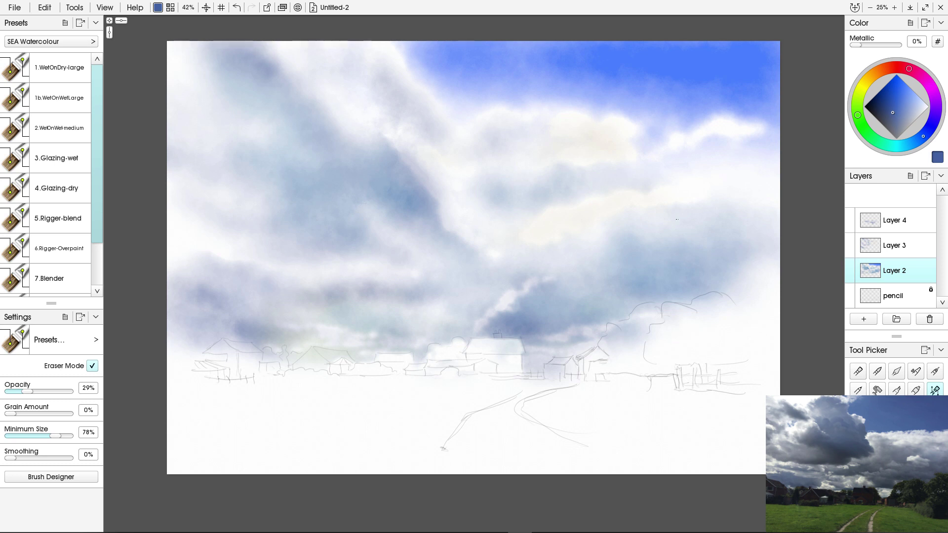
left_click_drag(634, 211, 676, 215)
left_click_drag(422, 282, 469, 299)
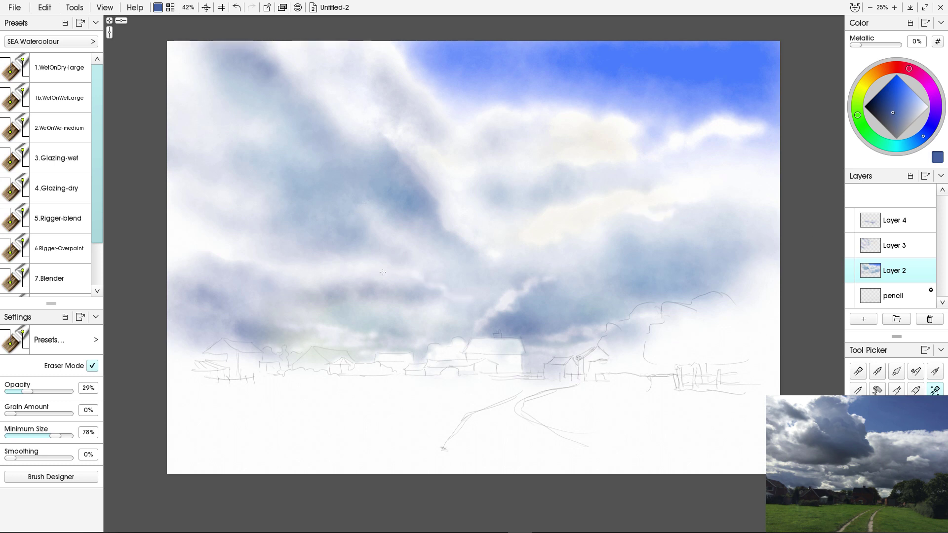
left_click_drag(354, 328, 379, 328)
left_click_drag(208, 304, 296, 324)
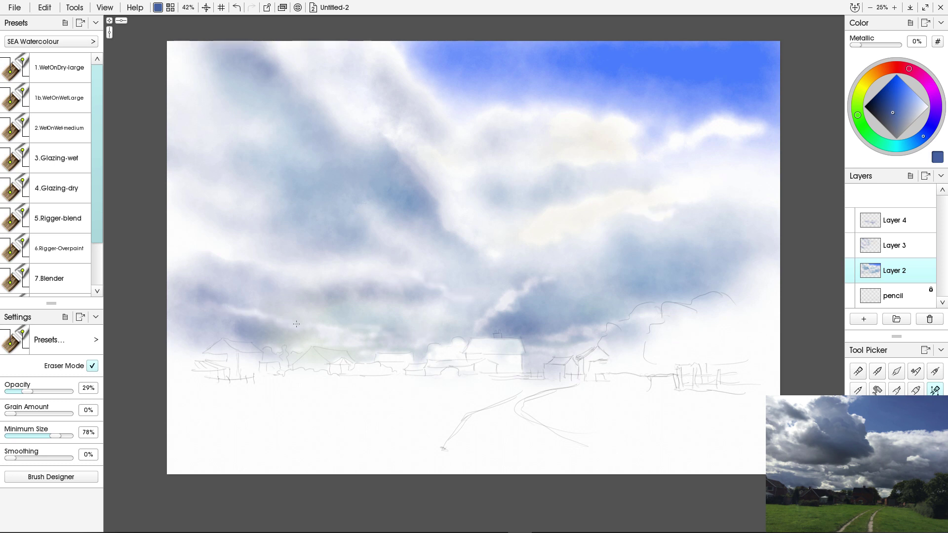
left_click_drag(201, 308, 170, 307)
left_click_drag(186, 274, 297, 282)
mouse_move(370, 137)
left_mouse_down()
mouse_move(399, 157)
mouse_move(353, 140)
left_mouse_up()
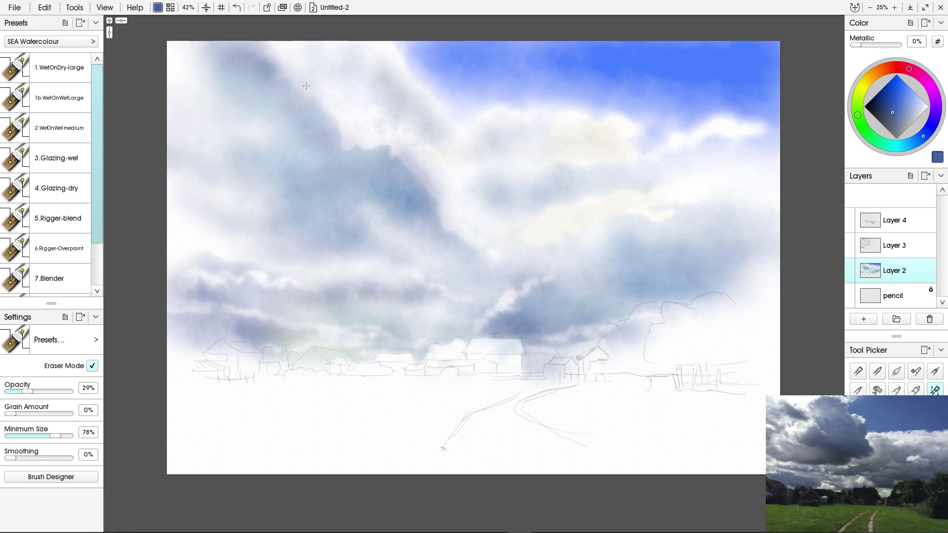
Merge Layer 4 and Layer 3 down into Layer 2.
right_click(888, 220)
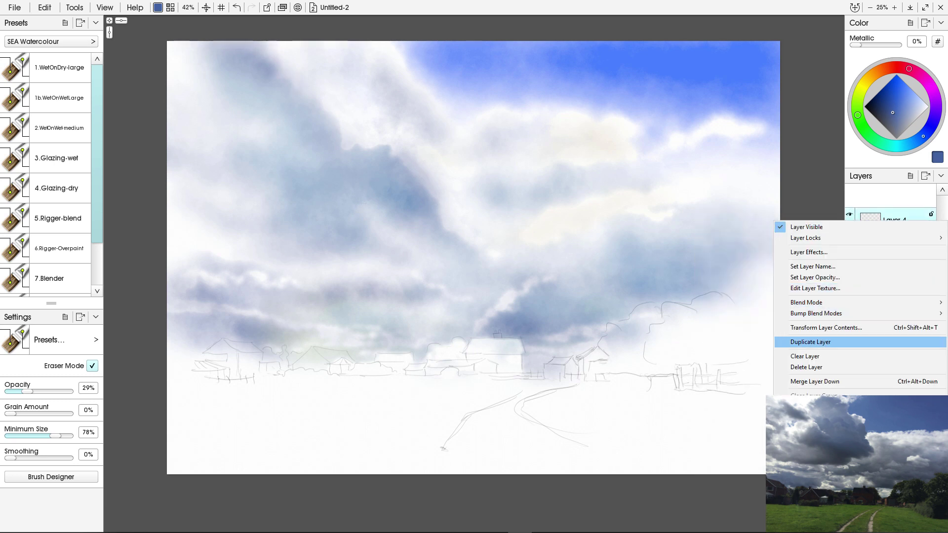
left_click(809, 382)
right_click(884, 243)
left_click(809, 404)
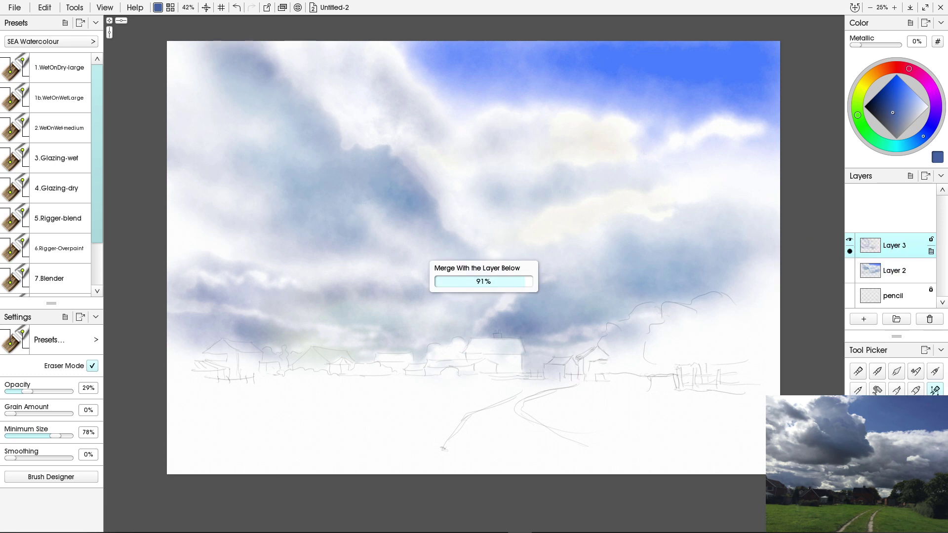
Erase the sky wash from inside the large trees and sharpen the white highlights on the low clouds over the cottages.
mouse_move(724, 295)
left_mouse_down()
mouse_move(659, 317)
mouse_move(639, 311)
mouse_move(630, 341)
mouse_move(609, 345)
mouse_move(647, 349)
mouse_move(603, 339)
mouse_move(552, 378)
mouse_move(580, 373)
mouse_move(589, 382)
left_mouse_up()
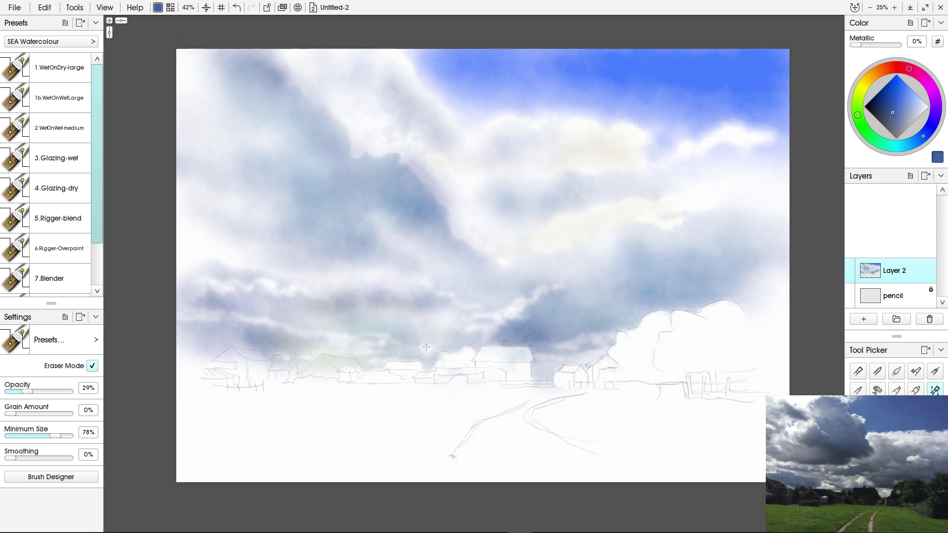
left_click_drag(426, 347, 407, 331)
left_click_drag(421, 279, 456, 301)
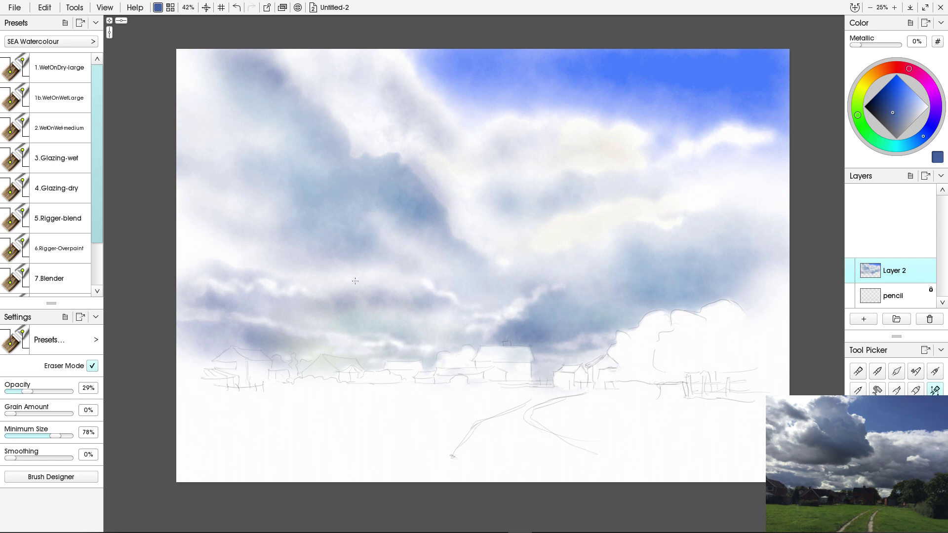
left_click_drag(355, 281, 411, 288)
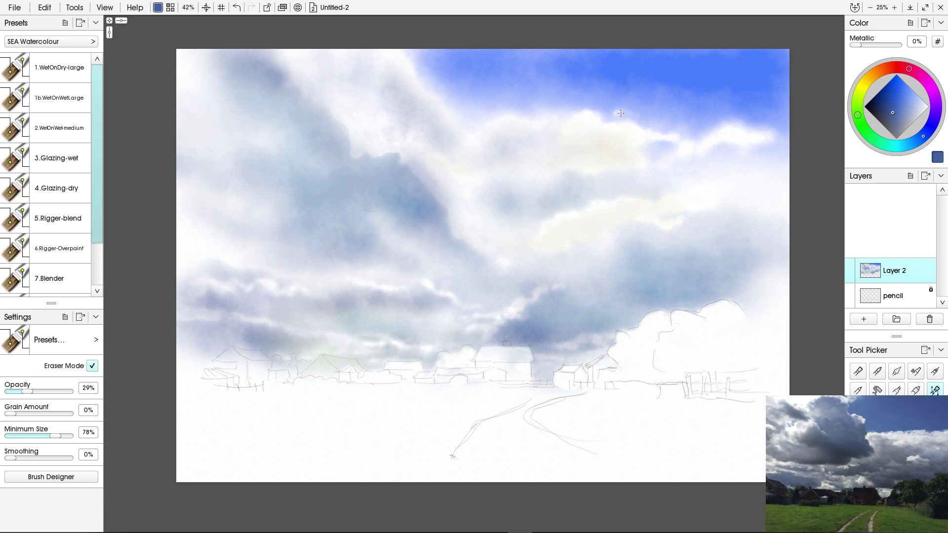
Erase bright, crisp highlights along the top of the cream cloud beneath the blue sky, undoing the unwanted strokes.
mouse_move(622, 118)
left_mouse_down()
mouse_move(585, 105)
mouse_move(609, 113)
mouse_move(562, 113)
left_mouse_up()
key("ctrl+z")
key("ctrl+z")
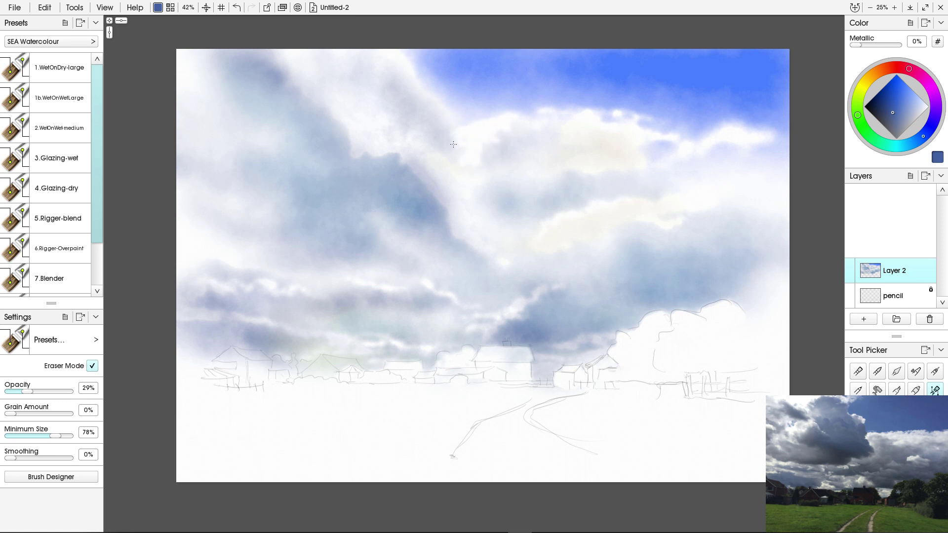
key("ctrl+z")
key("ctrl+z")
Erase a jagged white edge along the border of the large diagonal cloud bank.
mouse_move(401, 152)
left_mouse_down()
mouse_move(433, 187)
mouse_move(430, 214)
mouse_move(440, 185)
left_mouse_up()
left_click_drag(454, 227, 430, 178)
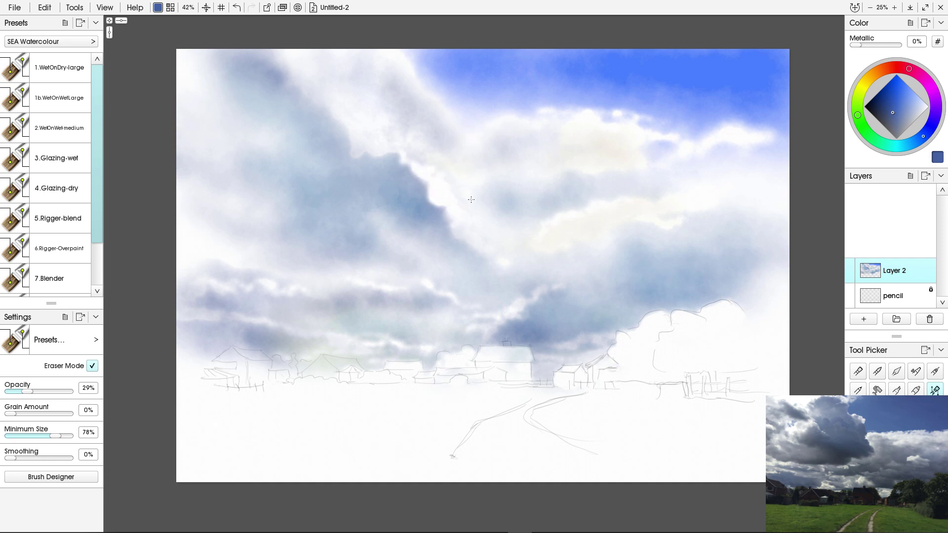
left_click_drag(343, 126, 378, 153)
Erase a ragged opening and a thin light streak in the left cloud bank, and fill the opening with sampled sky blue.
left_click_drag(282, 160, 341, 216)
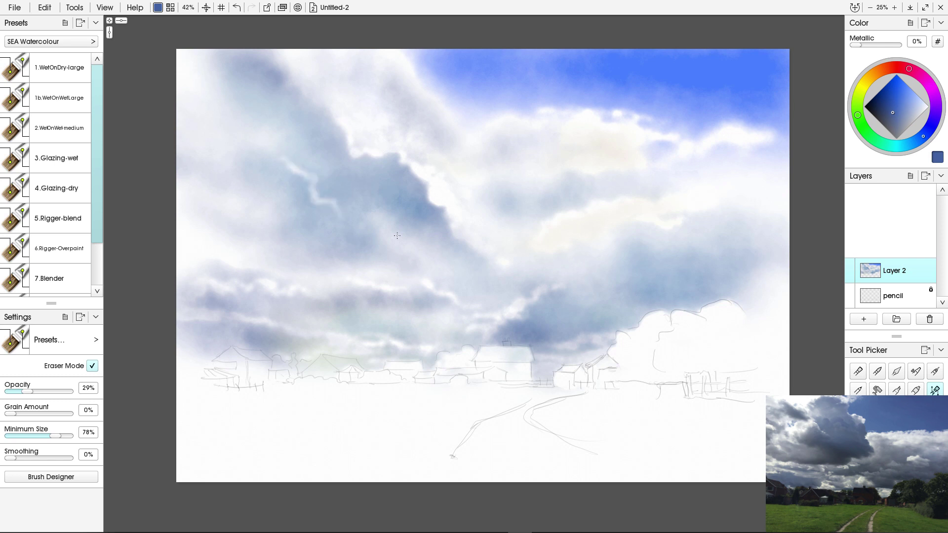
left_click_drag(286, 163, 259, 174)
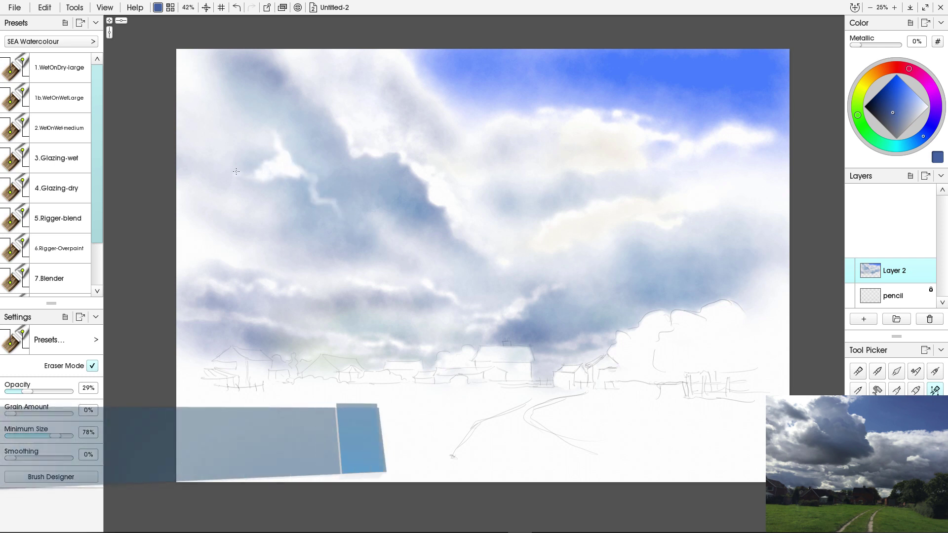
mouse_move(244, 131)
left_mouse_down()
mouse_move(252, 161)
mouse_move(227, 155)
left_mouse_up()
mouse_move(257, 161)
left_mouse_down()
mouse_move(272, 171)
mouse_move(217, 157)
left_mouse_up()
left_click(617, 74, "alt")
left_click(93, 365)
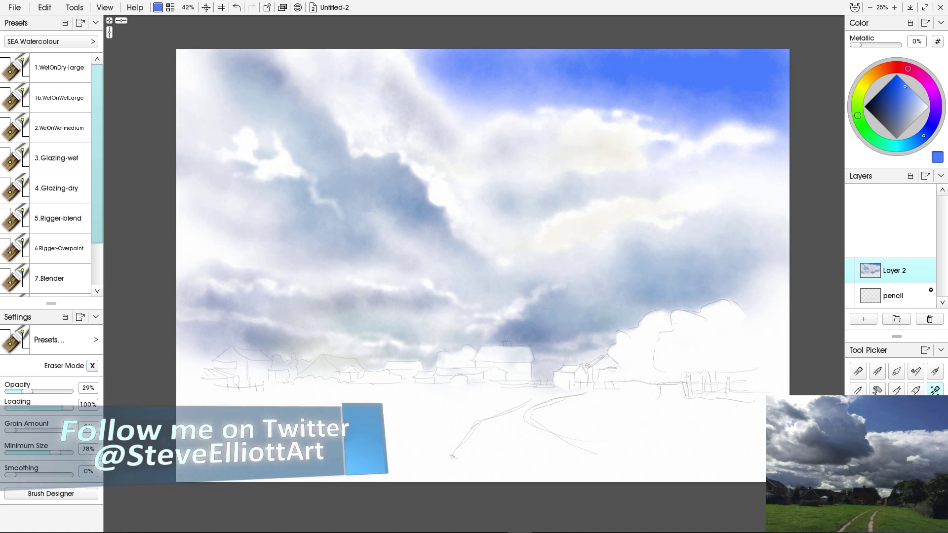
mouse_move(289, 163)
left_mouse_down()
mouse_move(265, 166)
mouse_move(289, 170)
left_mouse_up()
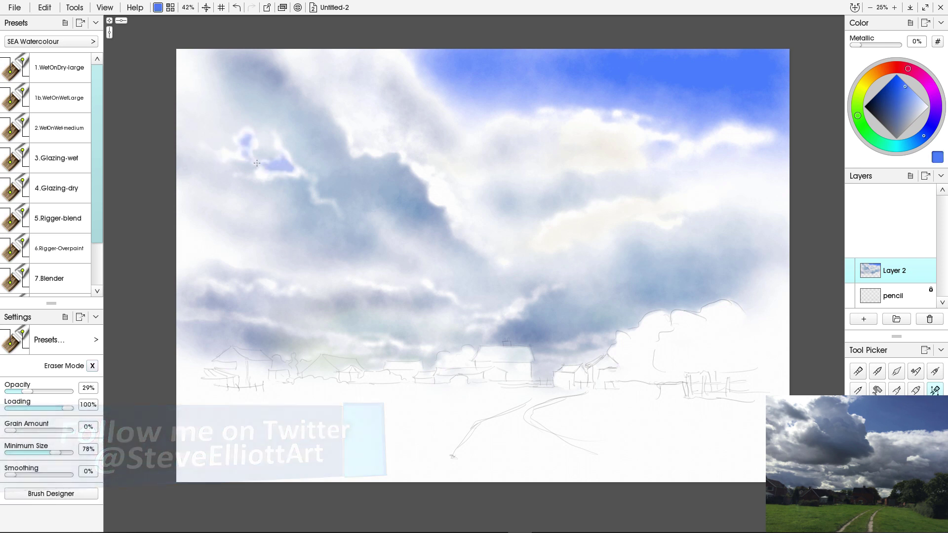
Add a new layer and brush a pale blue-grey wash across the field below the village.
left_click(863, 319)
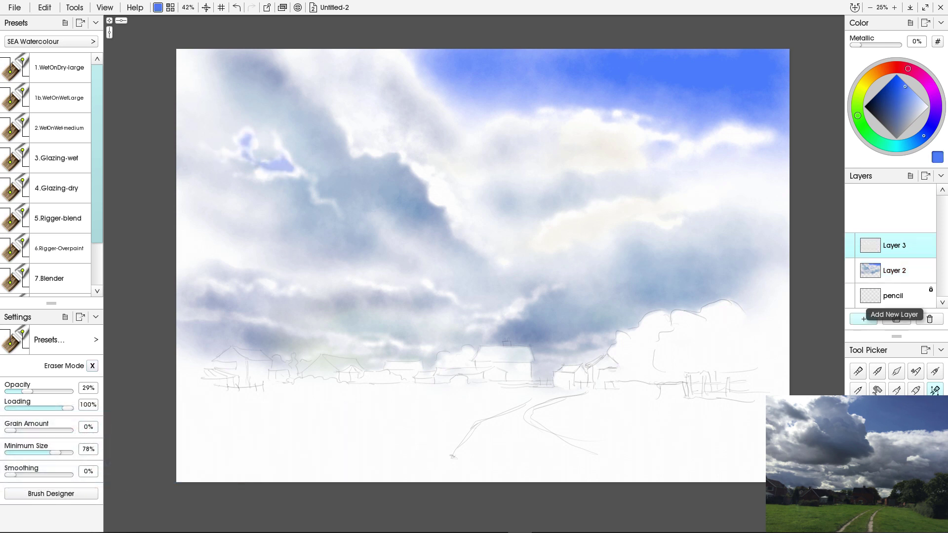
left_click(291, 333, "alt")
left_click_drag(368, 399, 439, 399)
left_click(881, 100)
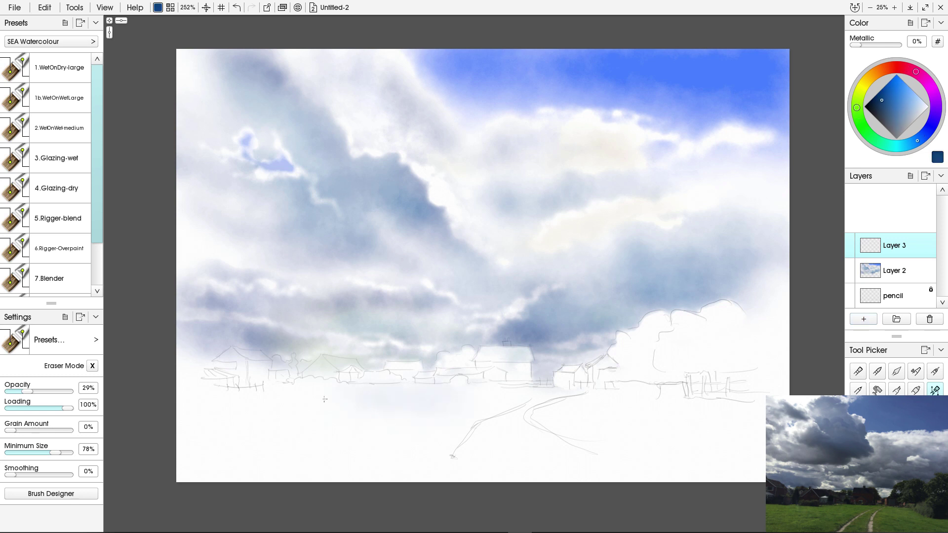
mouse_move(353, 402)
left_mouse_down()
mouse_move(547, 402)
mouse_move(721, 425)
mouse_move(434, 462)
mouse_move(395, 444)
left_mouse_up()
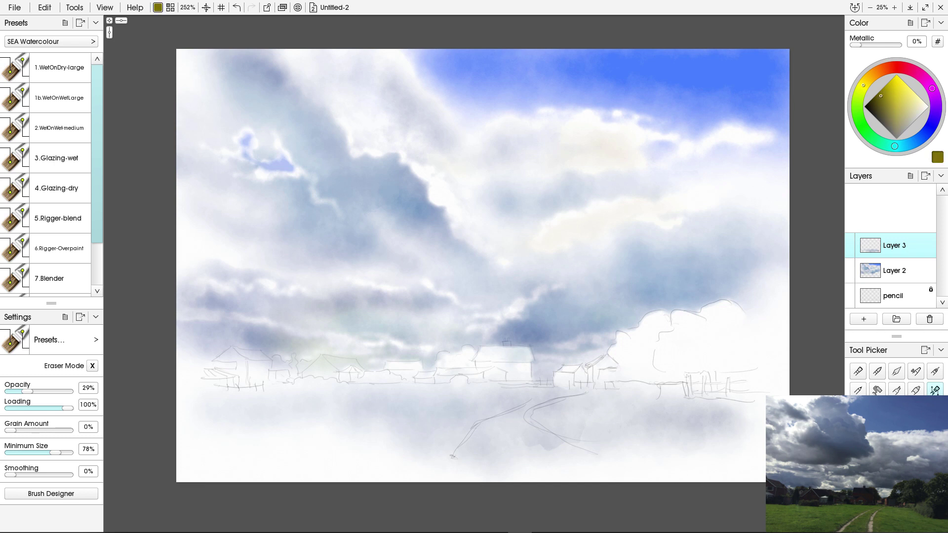
Pick an ochre brown and glaze it softly over the blue-grey wash in the field.
left_click(867, 80)
left_click_drag(296, 405, 444, 419)
left_click_drag(237, 434, 469, 444)
mouse_move(562, 395)
left_mouse_down()
mouse_move(660, 383)
mouse_move(731, 399)
mouse_move(603, 433)
mouse_move(529, 415)
mouse_move(554, 401)
mouse_move(686, 428)
mouse_move(470, 390)
mouse_move(285, 388)
left_mouse_up()
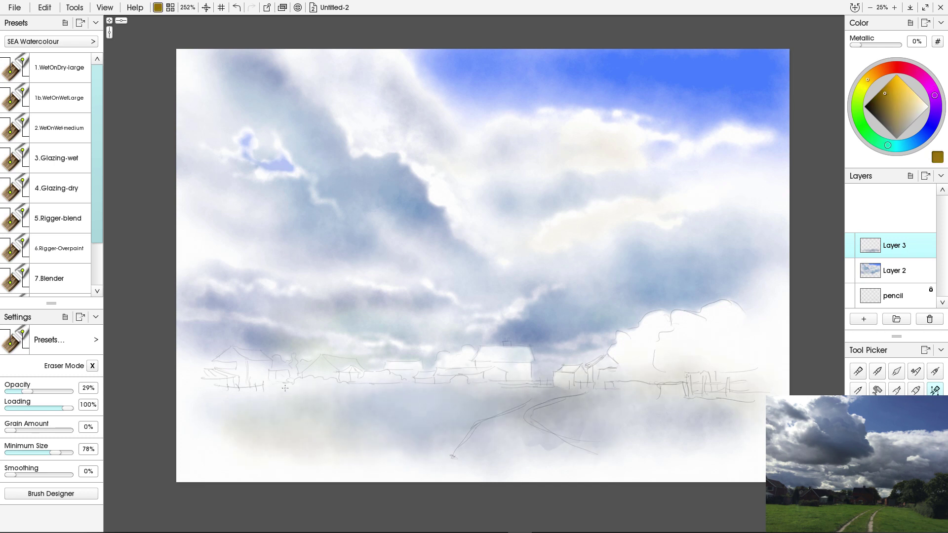
Texture the field wash with the 9.Eraser -Salt brush, breaking up its lower part and its edge along the village.
left_click_drag(96, 197, 96, 241)
left_click(58, 281)
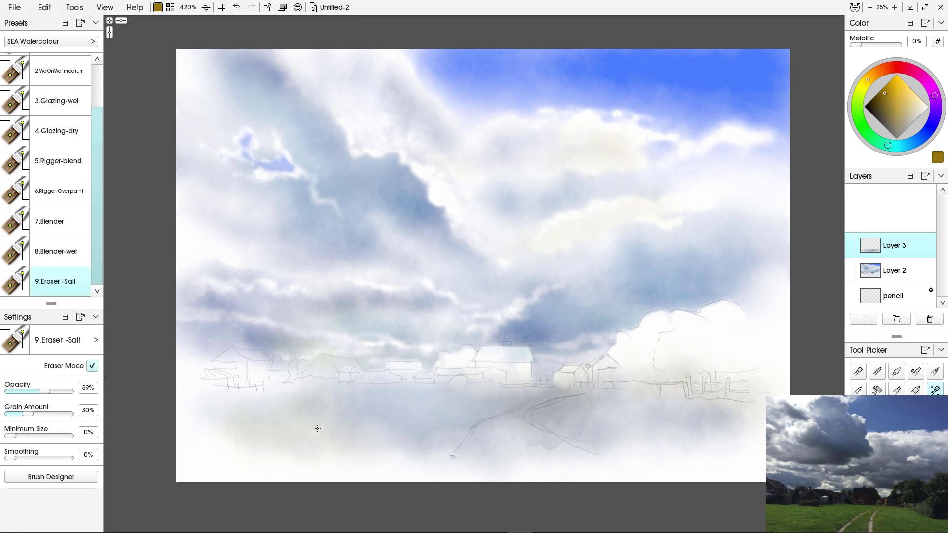
mouse_move(317, 429)
left_mouse_down()
mouse_move(514, 424)
mouse_move(538, 405)
mouse_move(740, 410)
mouse_move(171, 396)
left_mouse_up()
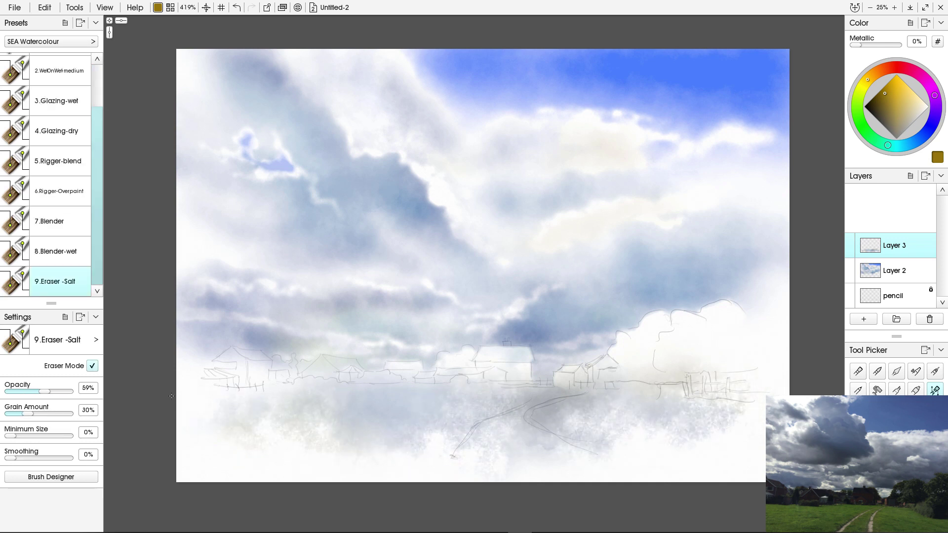
left_click_drag(557, 413, 293, 384)
left_click_drag(560, 382, 695, 388)
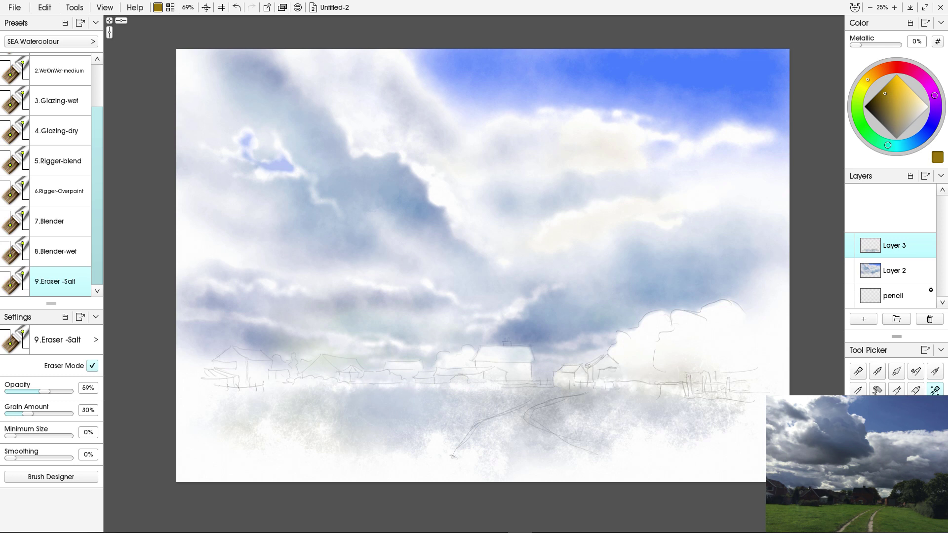
Try a red-brown stroke on the gabled cottage with the 3.Glazing-wet brush and undo it.
left_click(59, 101)
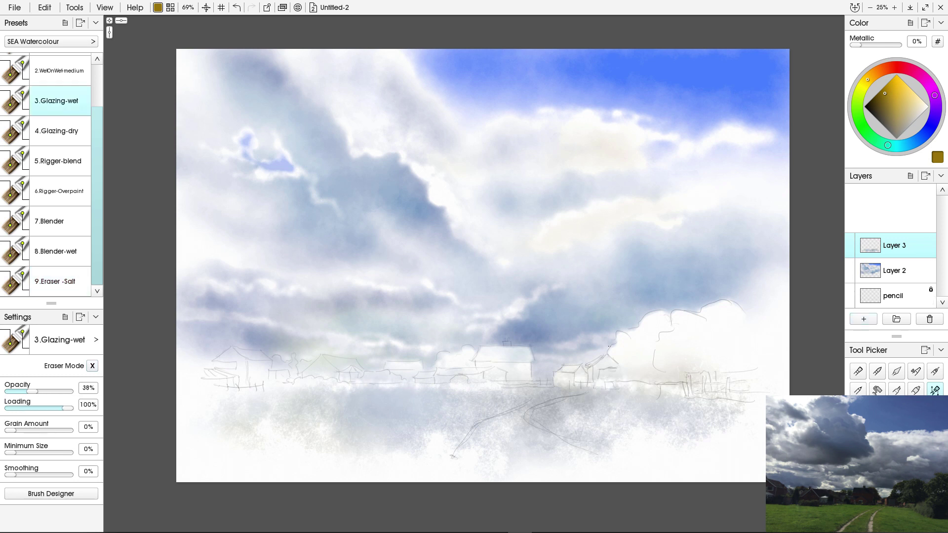
left_click_drag(867, 79, 885, 68)
left_click_drag(318, 359, 332, 373)
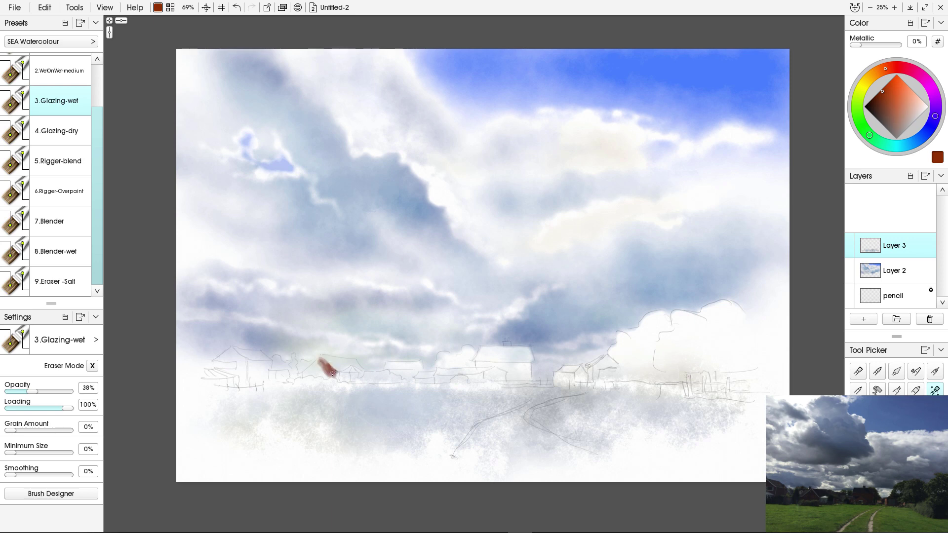
key("ctrl+z")
scroll(266, 393, "up", 3)
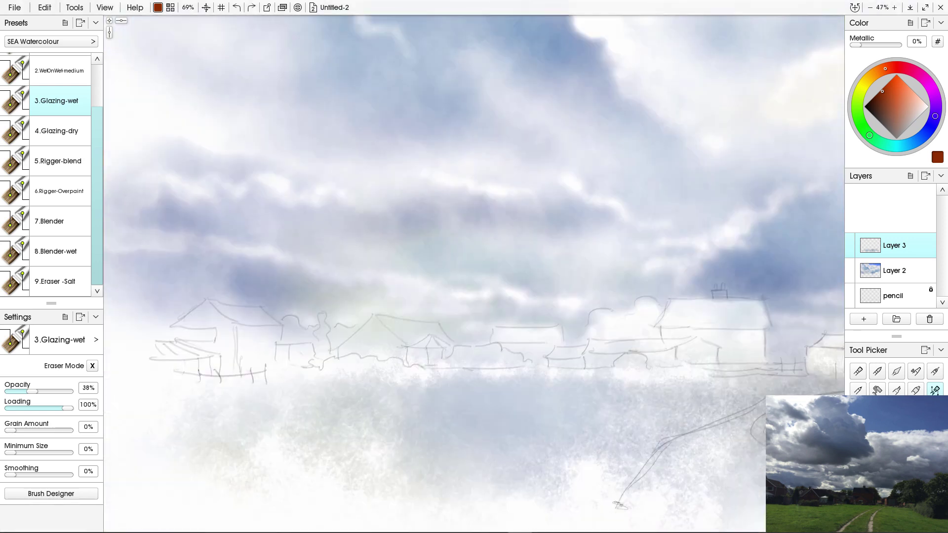
Try dark red washes on the gabled cottage and the low building beside it, and clear all paint from Layer 3.
left_click(889, 112)
mouse_move(402, 286)
left_mouse_down()
mouse_move(417, 312)
mouse_move(415, 293)
mouse_move(388, 302)
mouse_move(396, 315)
mouse_move(384, 303)
mouse_move(373, 311)
mouse_move(395, 317)
mouse_move(373, 311)
left_mouse_up()
left_click(915, 142)
left_click(432, 311, "alt")
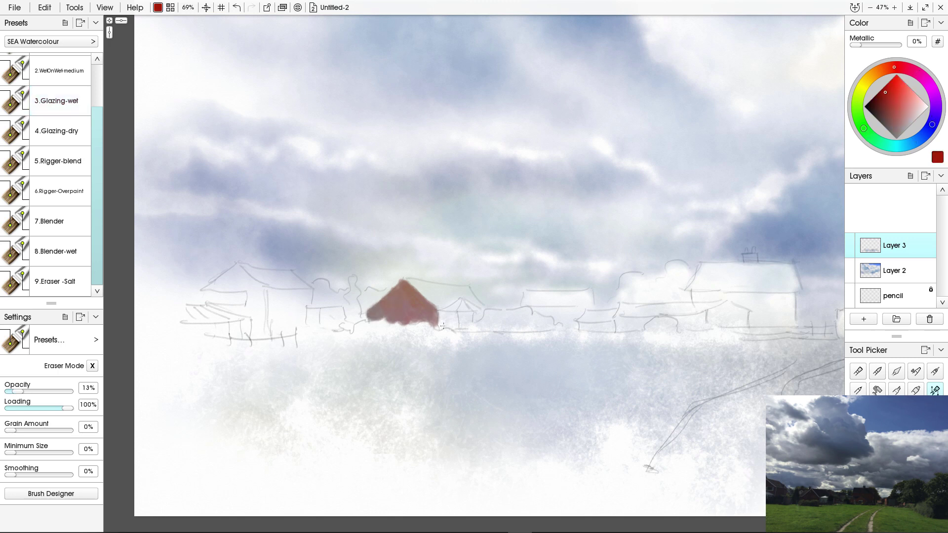
left_click_drag(442, 327, 452, 324)
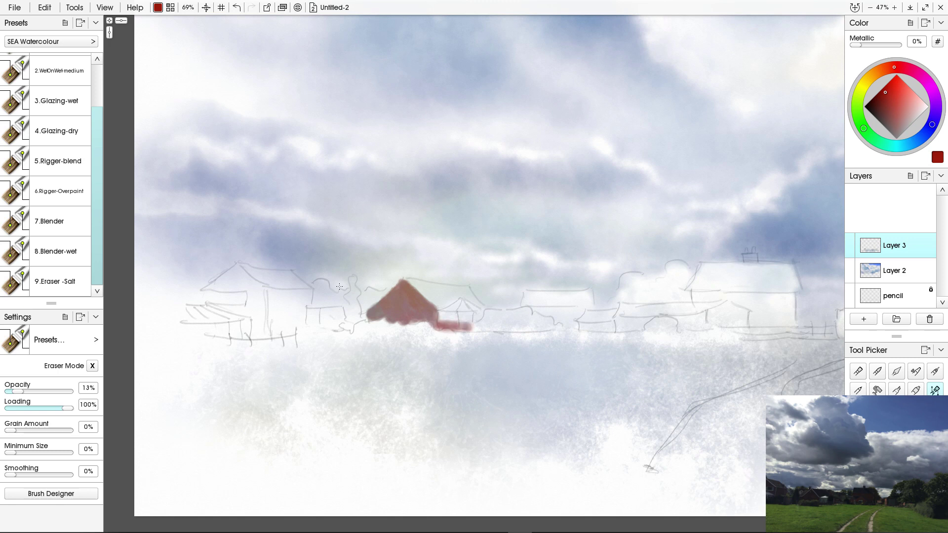
key("Delete")
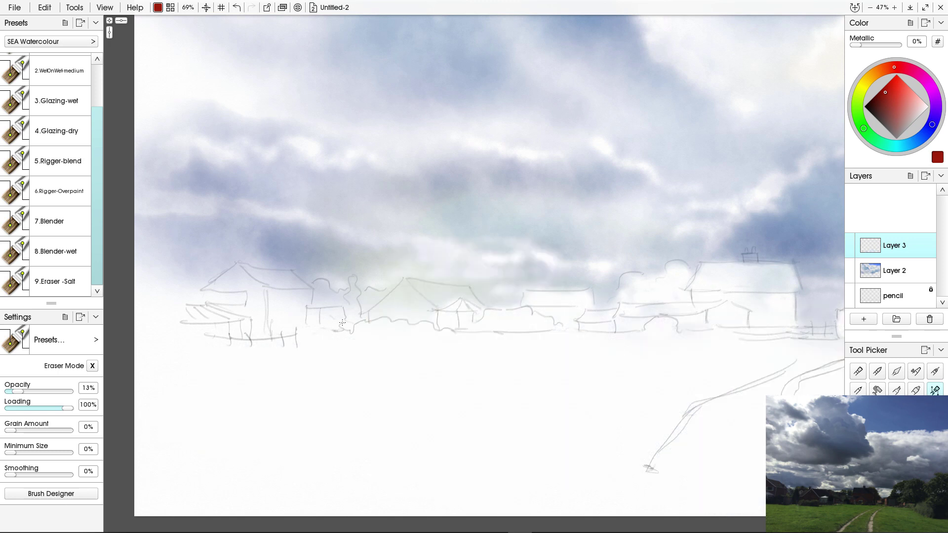
Try a large, light red wash over the gabled cottage and undo it.
scroll(342, 322, "down", 5)
left_click_drag(569, 325, 517, 367)
scroll(517, 367, "up", 6)
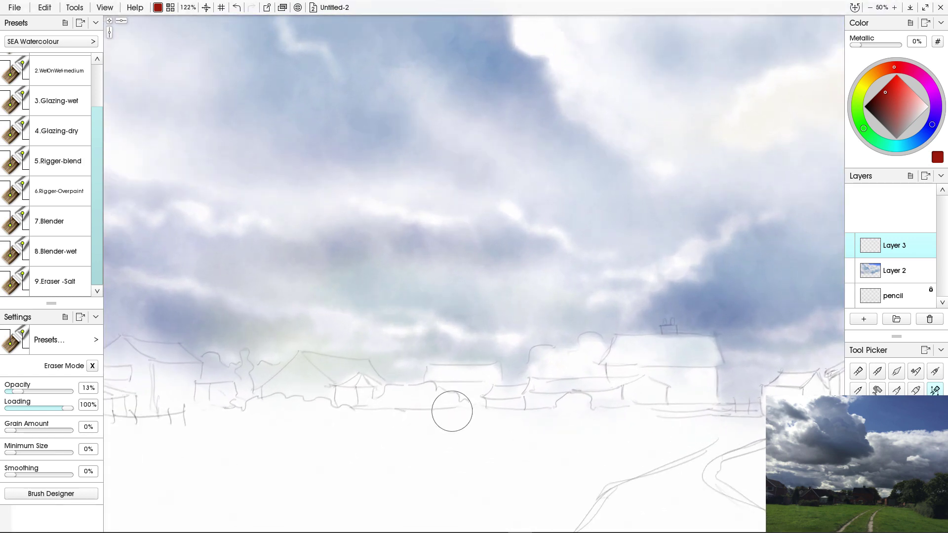
left_click_drag(306, 380, 373, 395)
key("ctrl+z")
Raise the brush opacity to 70%, undo the red trial strokes and block in the gabled cottage with orange-brown.
left_click(51, 391)
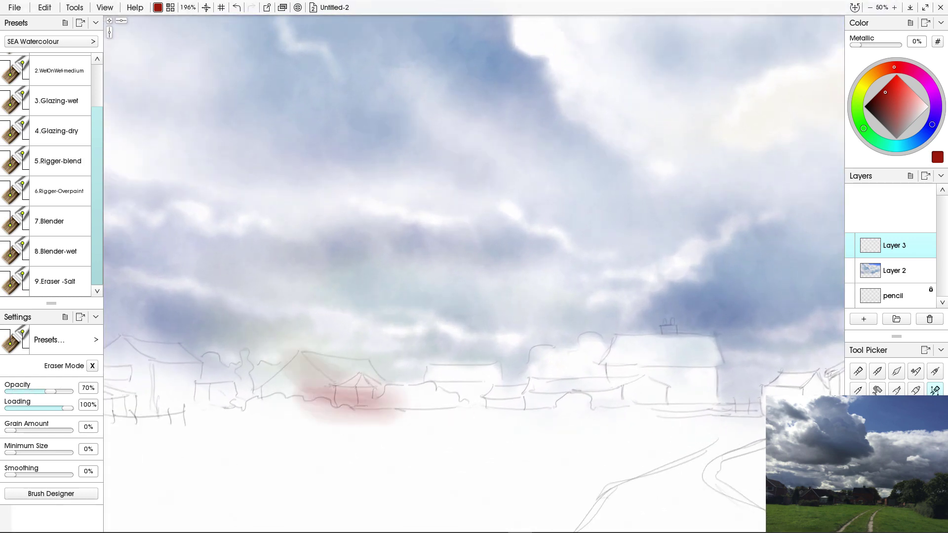
key("ctrl+z")
left_click_drag(289, 356, 378, 401)
key("ctrl+z")
left_click(879, 71)
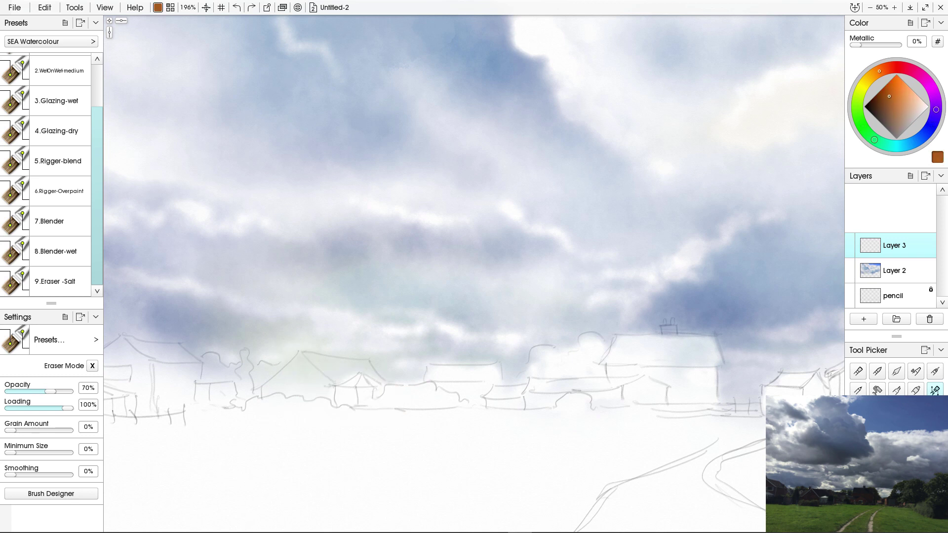
mouse_move(291, 358)
left_mouse_down()
mouse_move(365, 410)
mouse_move(274, 394)
left_mouse_up()
key("ctrl+z")
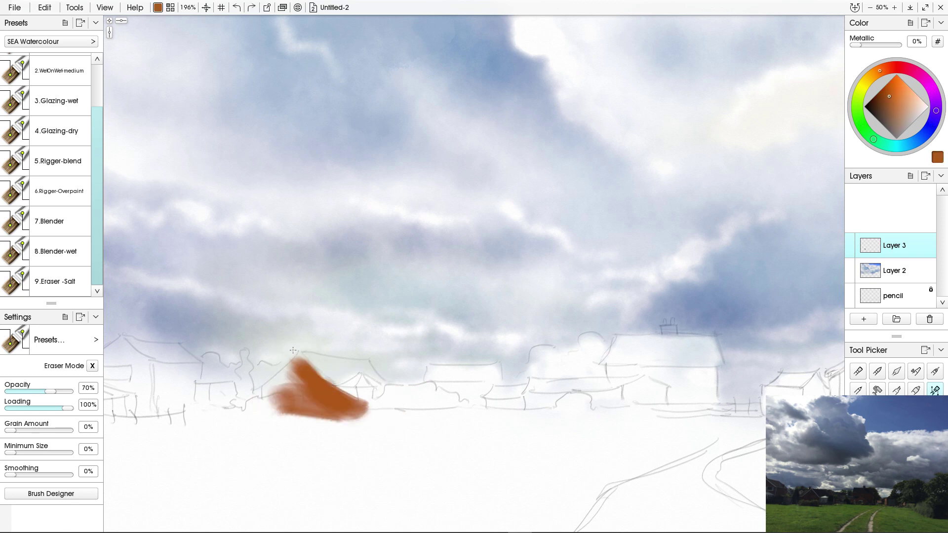
Erase the excess orange-brown to shape the cottage's sloping gable and repaint its peak.
key("shift+e")
mouse_move(304, 362)
left_mouse_down()
mouse_move(366, 402)
mouse_move(341, 395)
left_mouse_up()
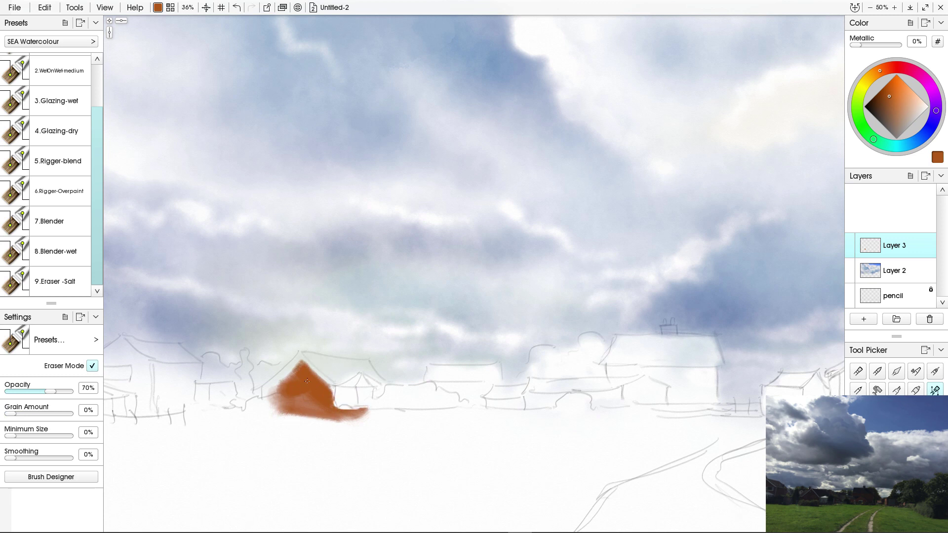
key("shift+e")
left_click_drag(329, 382, 300, 362)
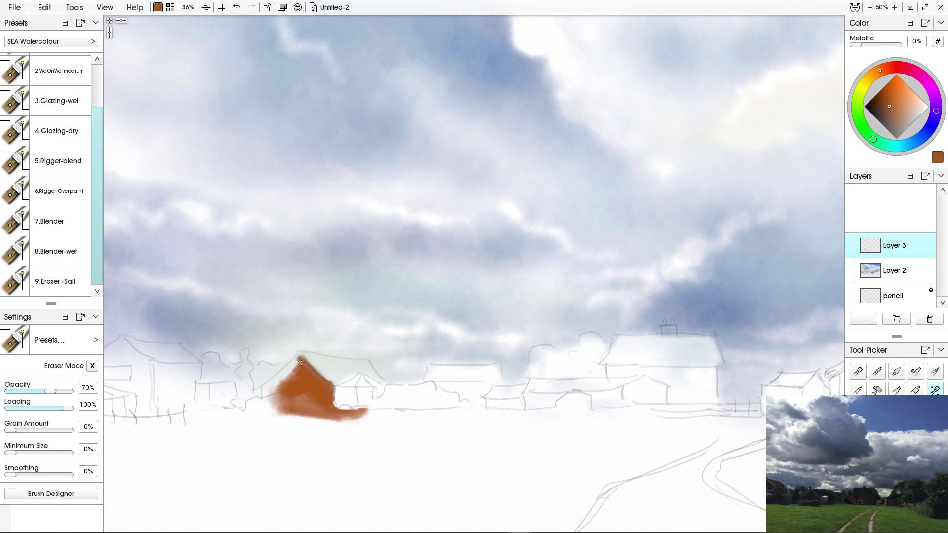
Choose a brick red, undo the first trial strokes, lower the brush opacity to 41% and wash the walls of the low buildings and large house.
left_click(887, 67)
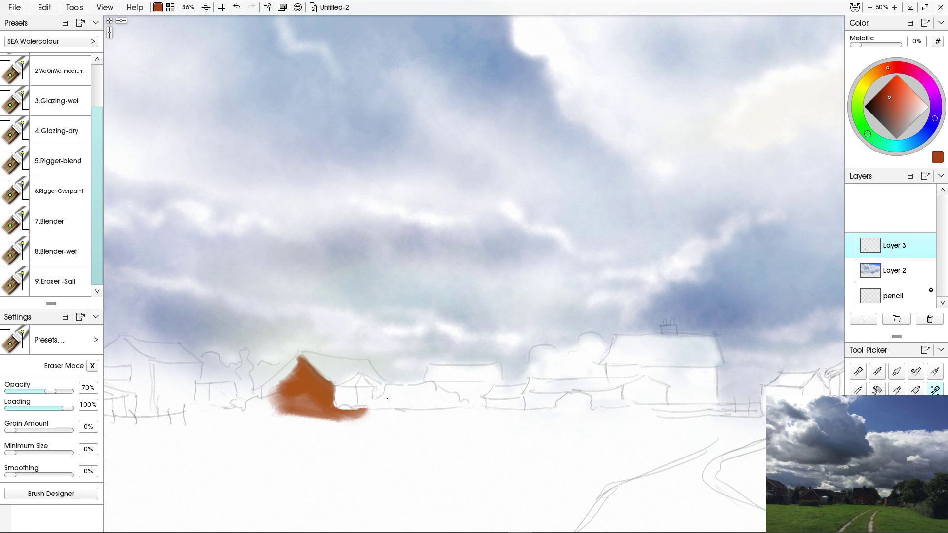
mouse_move(401, 402)
left_mouse_down()
mouse_move(452, 392)
mouse_move(460, 400)
mouse_move(492, 390)
left_mouse_up()
left_click_drag(519, 399, 571, 402)
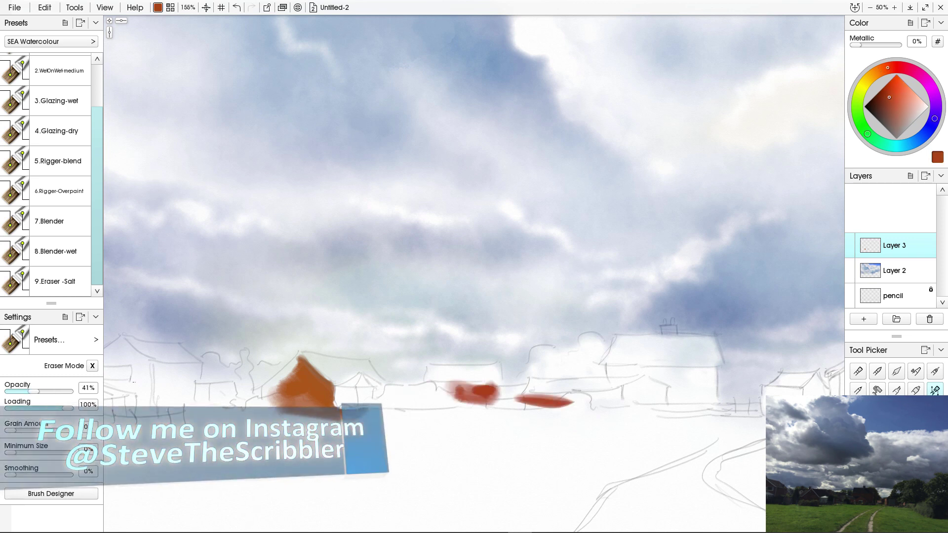
key("ctrl+z")
key("ctrl+z")
left_click_drag(425, 383, 513, 395)
mouse_move(526, 395)
left_mouse_down()
mouse_move(689, 407)
mouse_move(641, 375)
mouse_move(725, 376)
left_mouse_up()
Switch to an ochre colour and glaze it over the red walls of the large house and low building.
left_click(870, 77)
left_click_drag(607, 369, 725, 405)
left_click_drag(623, 382, 614, 400)
left_click_drag(496, 397, 457, 410)
Erase the excess paint around the gabled cottage, the low buildings and the large house to sharpen their wall edges.
key("shift+e")
mouse_move(299, 364)
left_mouse_down()
mouse_move(345, 440)
mouse_move(290, 344)
mouse_move(254, 384)
mouse_move(333, 376)
mouse_move(348, 420)
mouse_move(266, 413)
left_mouse_up()
left_click_drag(424, 378, 486, 383)
mouse_move(514, 403)
left_mouse_down()
mouse_move(501, 380)
mouse_move(444, 417)
left_mouse_up()
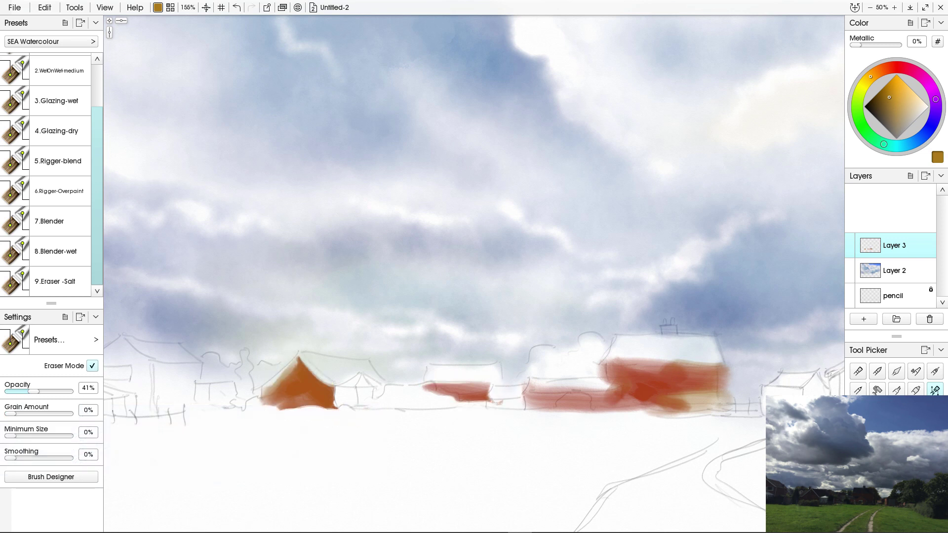
mouse_move(600, 366)
left_mouse_down()
mouse_move(728, 366)
mouse_move(718, 407)
left_mouse_up()
mouse_move(599, 363)
left_mouse_down()
mouse_move(610, 386)
mouse_move(524, 393)
mouse_move(526, 407)
left_mouse_up()
Block in the far-left house with ochre and orange-brown, and the two small cottages beside the big trees with orange-brown.
key("ctrl+0")
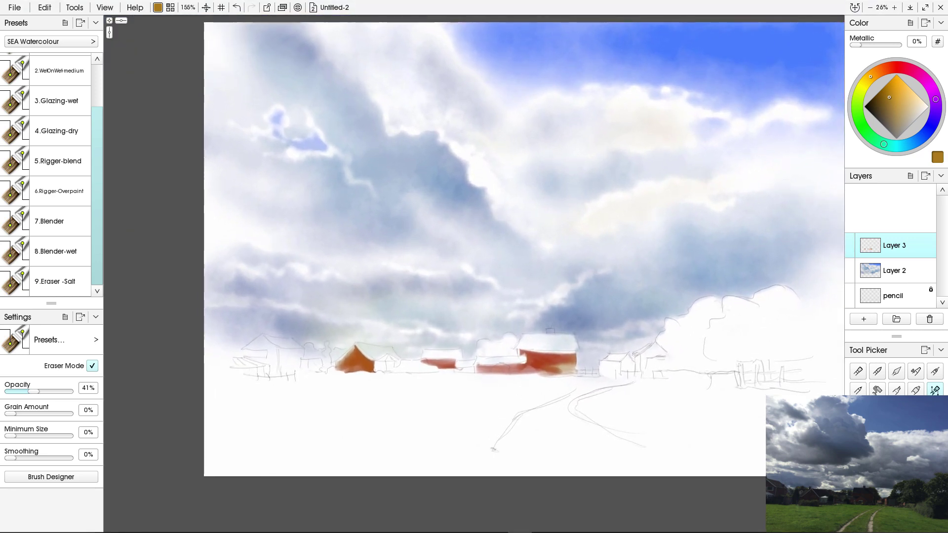
left_click(92, 366)
left_click(880, 71)
mouse_move(276, 345)
left_mouse_down()
mouse_move(306, 375)
mouse_move(284, 380)
mouse_move(306, 372)
left_mouse_up()
mouse_move(637, 346)
left_mouse_down()
mouse_move(657, 375)
mouse_move(668, 362)
left_mouse_up()
left_click_drag(612, 357, 641, 385)
Erase the excess orange-brown around the two small cottages beside the big trees and touch up their walls.
key("ctrl+equal")
scroll(474, 274, "down", 1)
left_click_drag(758, 391, 765, 406)
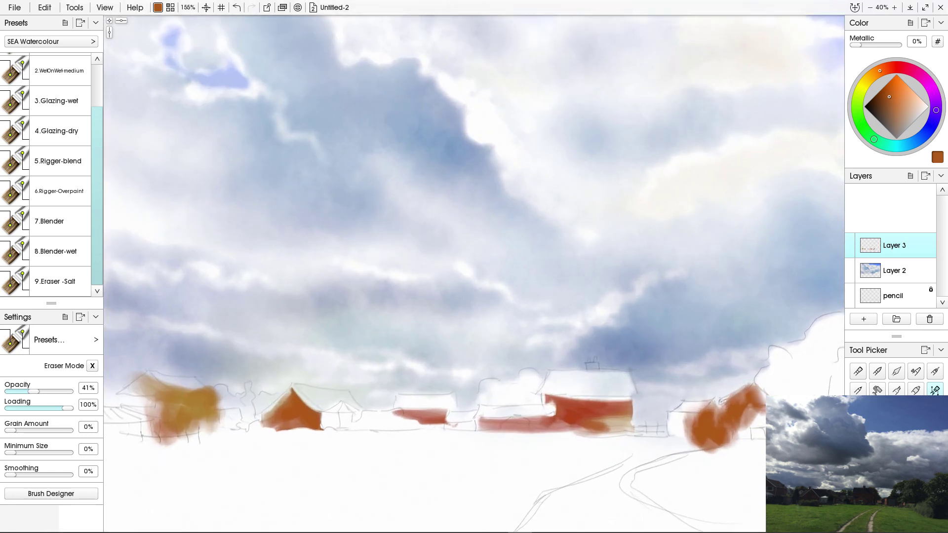
left_click_drag(689, 395, 691, 445)
mouse_move(718, 406)
left_mouse_down()
mouse_move(755, 385)
mouse_move(725, 447)
mouse_move(701, 451)
mouse_move(711, 434)
mouse_move(735, 440)
mouse_move(760, 415)
left_mouse_up()
key("e")
left_click_drag(700, 429, 709, 441)
Add Layer 4 and paint muted blue roofs on the two small cottages beside the big trees.
left_click(919, 139)
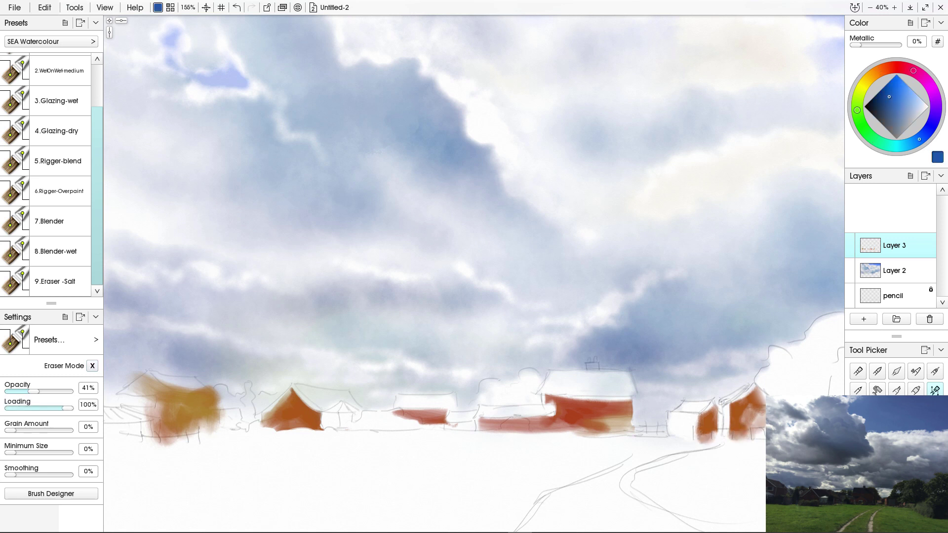
left_click(882, 103)
left_click(864, 319)
left_click_drag(664, 405, 711, 395)
left_click_drag(723, 397, 763, 390)
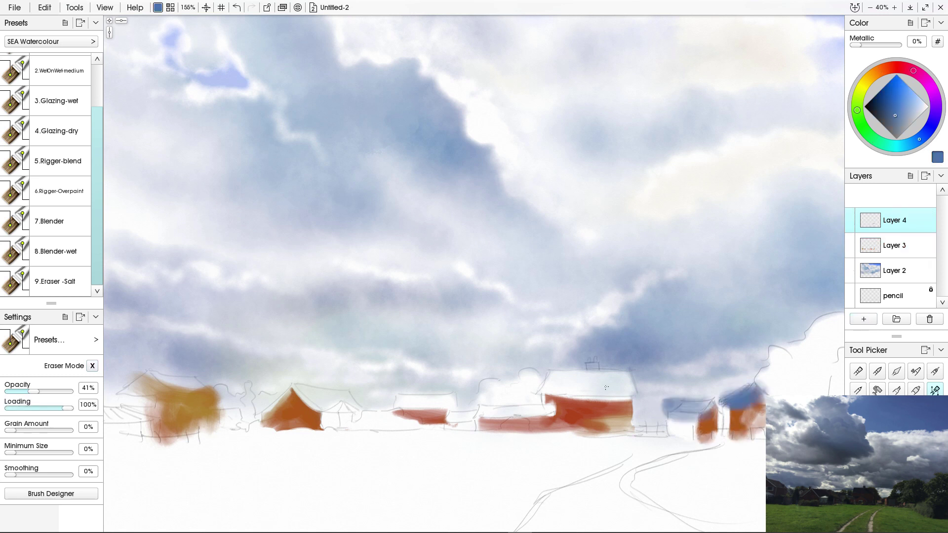
Paint blue roofs on the large house, low buildings and gabled cottage, using dark blue for the buildings at the far left.
mouse_move(637, 383)
left_mouse_down()
mouse_move(557, 378)
mouse_move(652, 380)
left_mouse_up()
left_click_drag(376, 403, 489, 404)
left_click(472, 413)
left_click_drag(291, 385, 370, 395)
left_click_drag(459, 404, 553, 402)
mouse_move(144, 375)
left_mouse_down()
mouse_move(212, 385)
mouse_move(247, 422)
left_mouse_up()
mouse_move(119, 402)
left_mouse_down()
mouse_move(158, 420)
mouse_move(153, 434)
left_mouse_up()
scroll(279, 328, "down", 3)
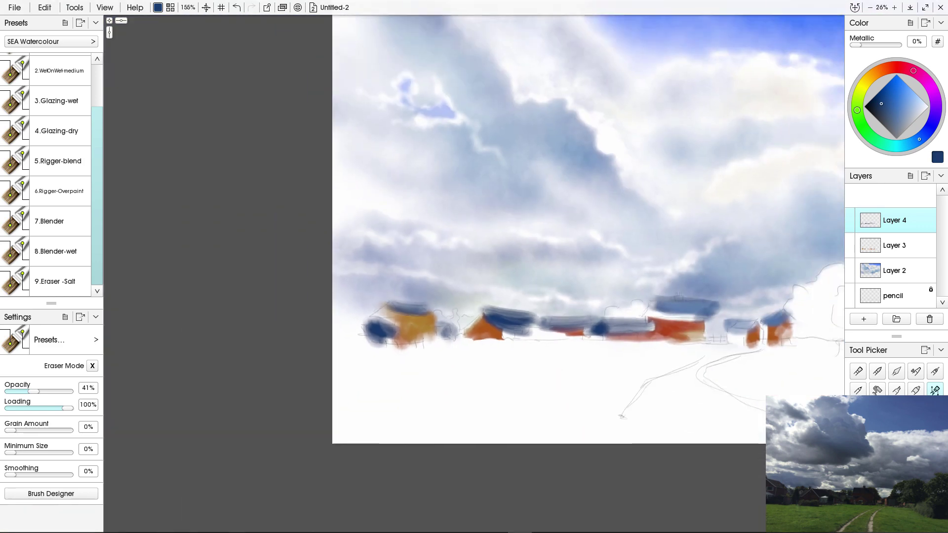
mouse_move(293, 332)
left_mouse_down()
mouse_move(324, 311)
mouse_move(317, 318)
left_mouse_up()
key("ctrl+z")
Erase the excess blue around the roofs of the far-left buildings and in the gap beside the gabled cottage.
left_click(92, 365)
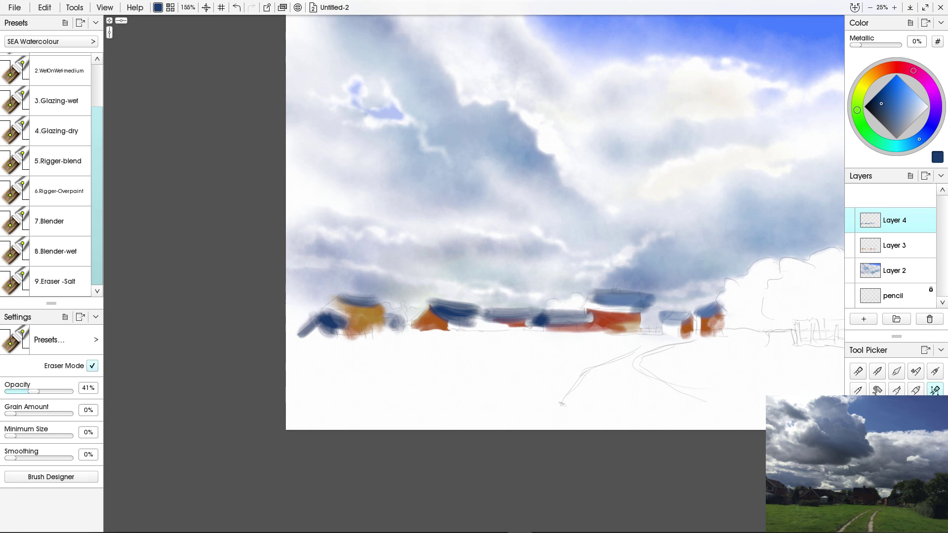
scroll(474, 267, "up", 3)
scroll(306, 313, "up", 1)
key("ctrl+z")
mouse_move(242, 319)
left_mouse_down()
mouse_move(267, 333)
mouse_move(259, 330)
left_mouse_up()
left_click_drag(305, 326, 351, 377)
left_click_drag(254, 343, 232, 375)
left_click_drag(508, 336, 491, 360)
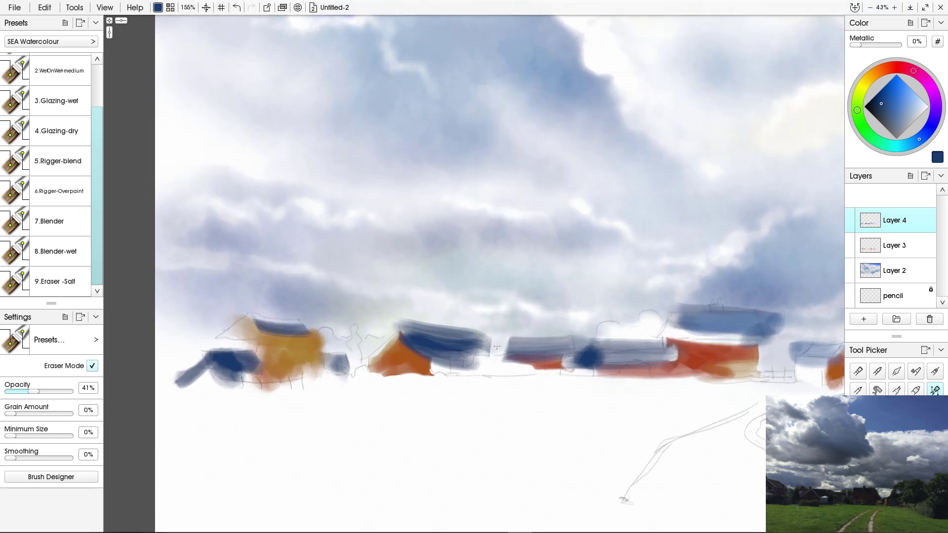
Trim the roof edges of the gabled cottage, the low buildings and the large house with the eraser.
left_click_drag(395, 321, 489, 341)
mouse_move(414, 341)
left_mouse_down()
mouse_move(489, 366)
mouse_move(408, 331)
mouse_move(469, 345)
left_mouse_up()
key("e")
key("e")
mouse_move(573, 340)
left_mouse_down()
mouse_move(597, 351)
mouse_move(503, 346)
left_mouse_up()
mouse_move(671, 310)
left_mouse_down()
mouse_move(775, 316)
mouse_move(761, 347)
left_mouse_up()
scroll(689, 331, "down", 3)
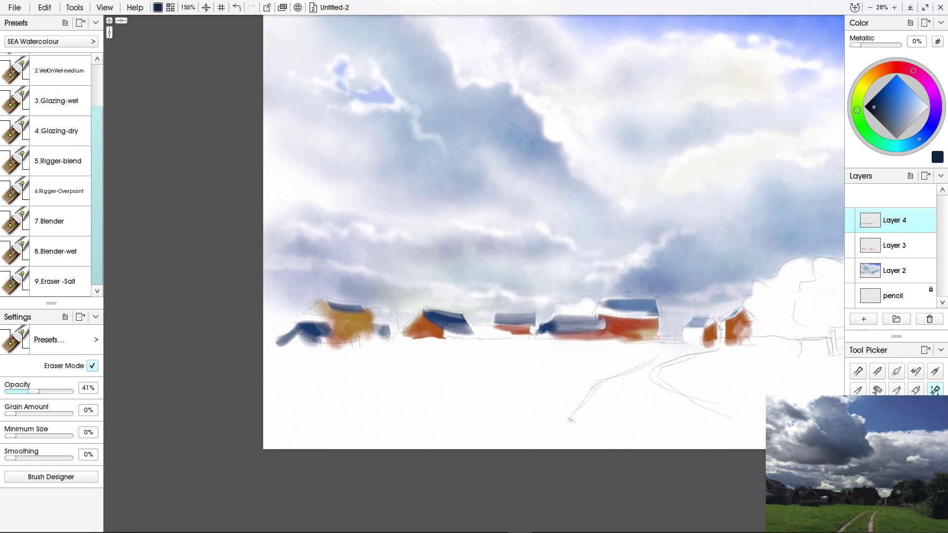
Paint dark navy chimneys on the village roofs and darken the roofs of the small cottages beside the big trees.
key("e")
mouse_move(719, 328)
left_mouse_down()
mouse_move(737, 308)
mouse_move(710, 320)
left_mouse_up()
left_click_drag(631, 305, 647, 318)
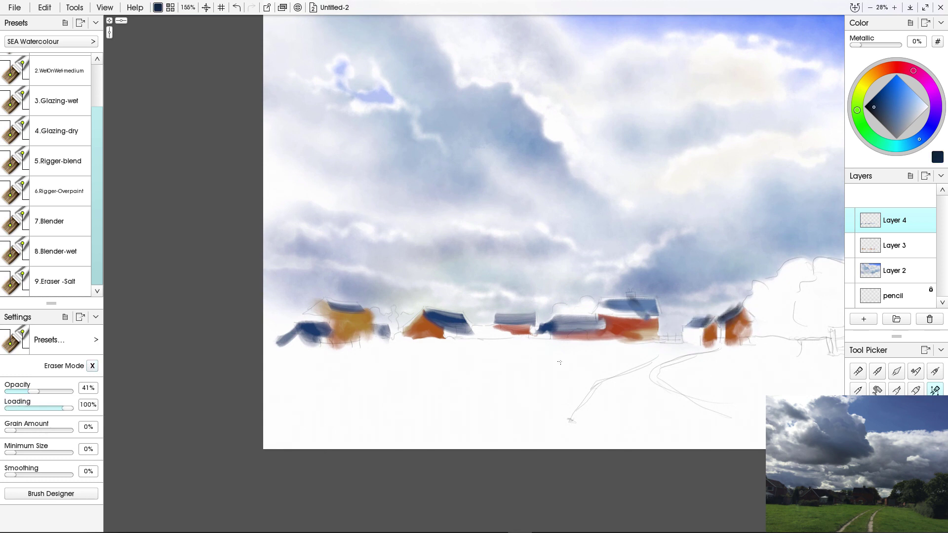
left_click(506, 316)
left_click(337, 305)
Erase the excess orange-brown from the cottage nearest the big trees on Layer 3.
key("e")
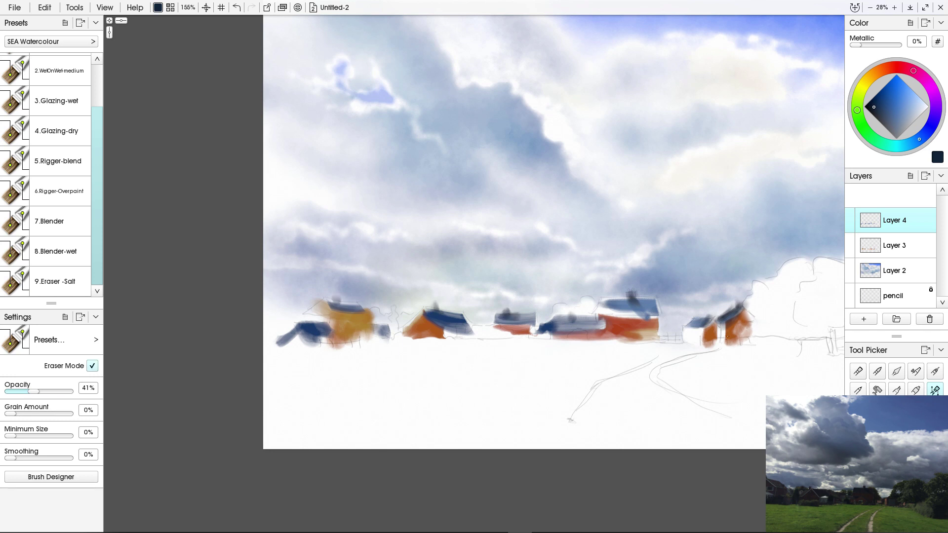
key("ctrl+Down")
left_click_drag(726, 338, 745, 338)
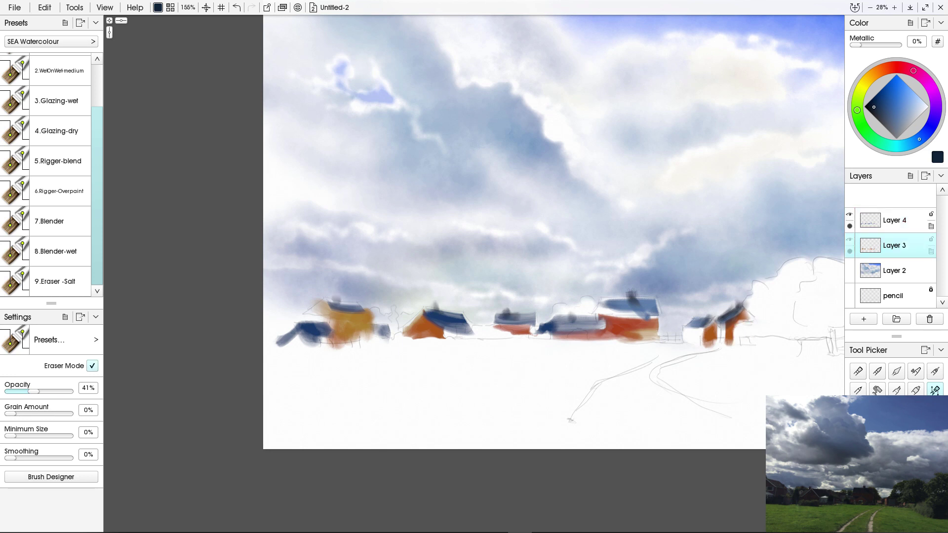
Add Layer 5 and paint dark green trees between the cottages.
left_click(863, 319)
key("e")
key("e")
key("e")
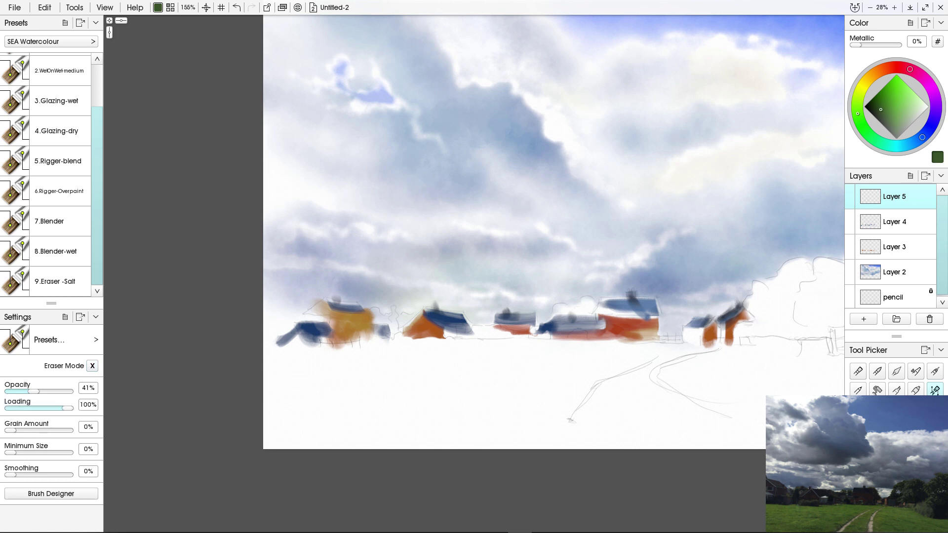
mouse_move(372, 304)
left_mouse_down()
mouse_move(415, 308)
mouse_move(407, 301)
mouse_move(512, 345)
mouse_move(404, 328)
left_mouse_up()
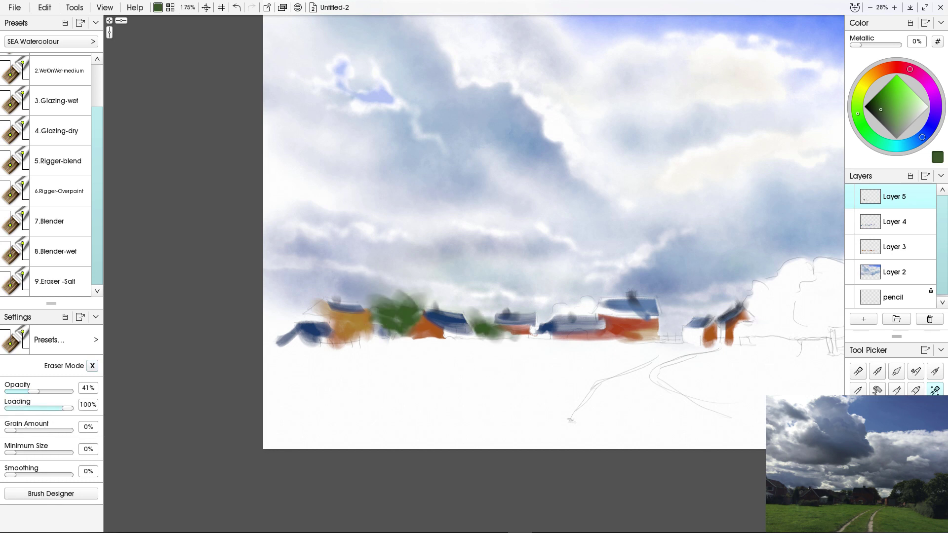
left_click_drag(532, 308, 545, 340)
mouse_move(577, 296)
left_mouse_down()
mouse_move(600, 316)
mouse_move(606, 294)
mouse_move(570, 319)
left_mouse_up()
Shade the trees between the cottages with dark navy and add dark foliage at the far left of the village.
left_click(933, 122)
left_click_drag(534, 310, 546, 329)
left_click_drag(470, 311, 483, 338)
mouse_move(397, 314)
left_mouse_down()
mouse_move(409, 320)
mouse_move(378, 335)
left_mouse_up()
left_click_drag(293, 306, 278, 339)
left_click_drag(304, 287, 279, 341)
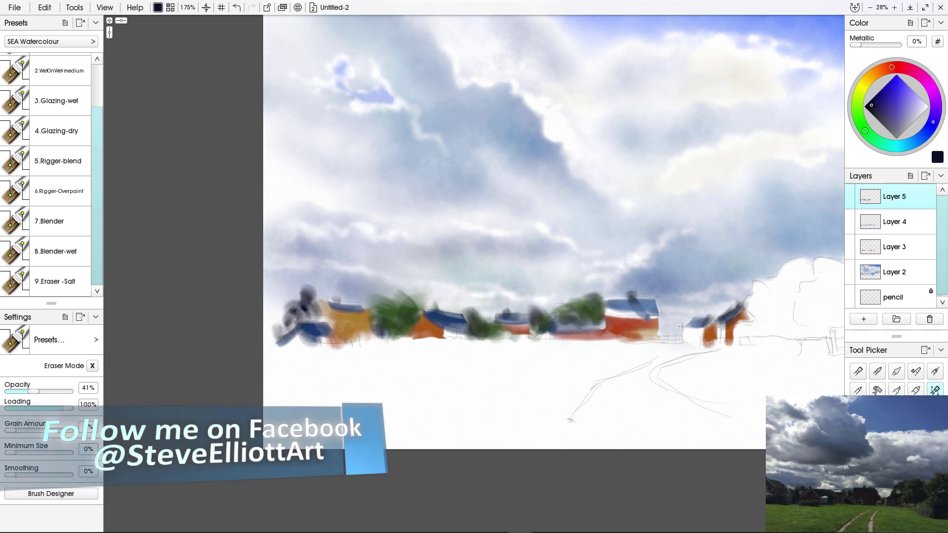
Paint a tall dark navy and green tree beside the large house and deepen the neighbouring tree's shadow.
mouse_move(642, 286)
left_mouse_down()
mouse_move(681, 316)
mouse_move(687, 326)
mouse_move(671, 343)
left_mouse_up()
left_click(587, 306, "alt")
left_click_drag(662, 301, 674, 341)
left_click(644, 289, "alt")
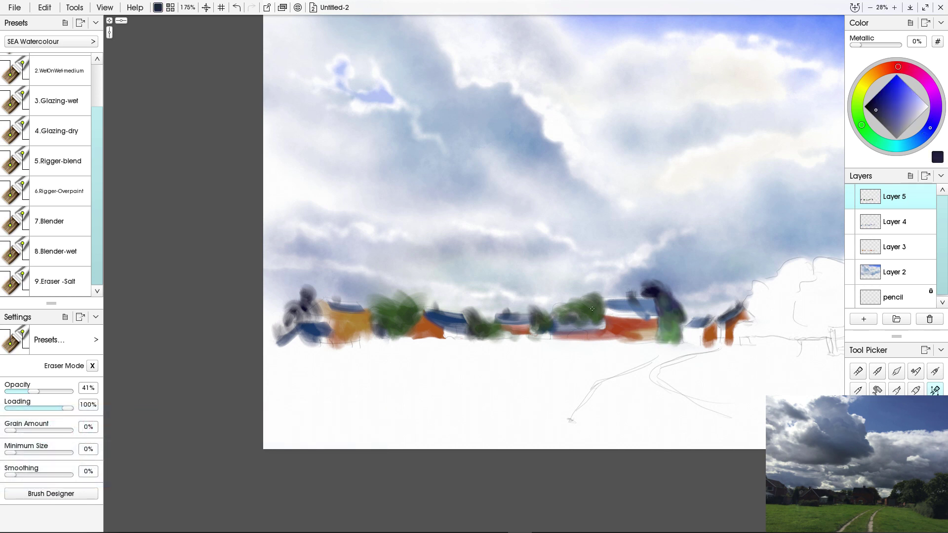
left_click_drag(590, 302, 595, 321)
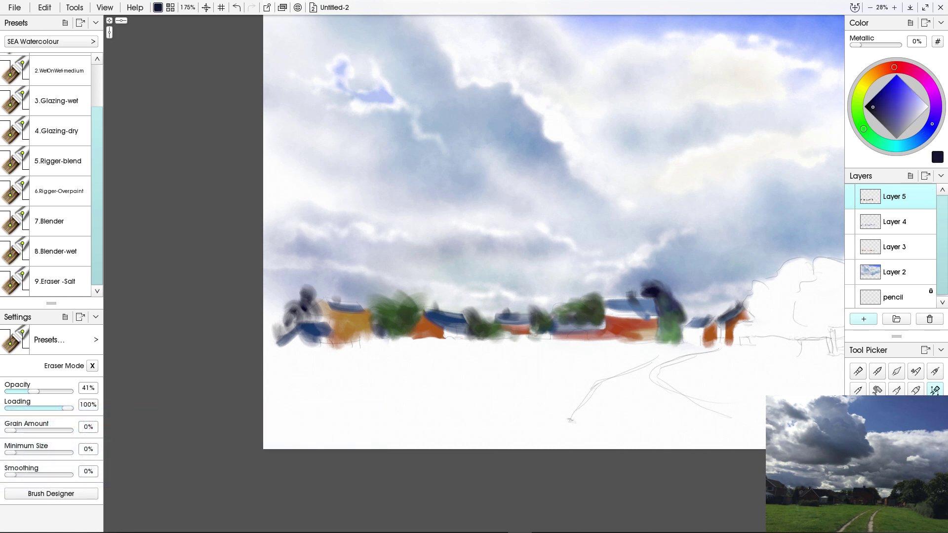
Add Layer 6 and paint dark navy shadows into the trees between the cottages.
left_click(864, 319)
mouse_move(393, 295)
left_mouse_down()
mouse_move(417, 323)
mouse_move(411, 338)
left_mouse_up()
left_click_drag(468, 319, 496, 342)
left_click_drag(563, 299, 602, 320)
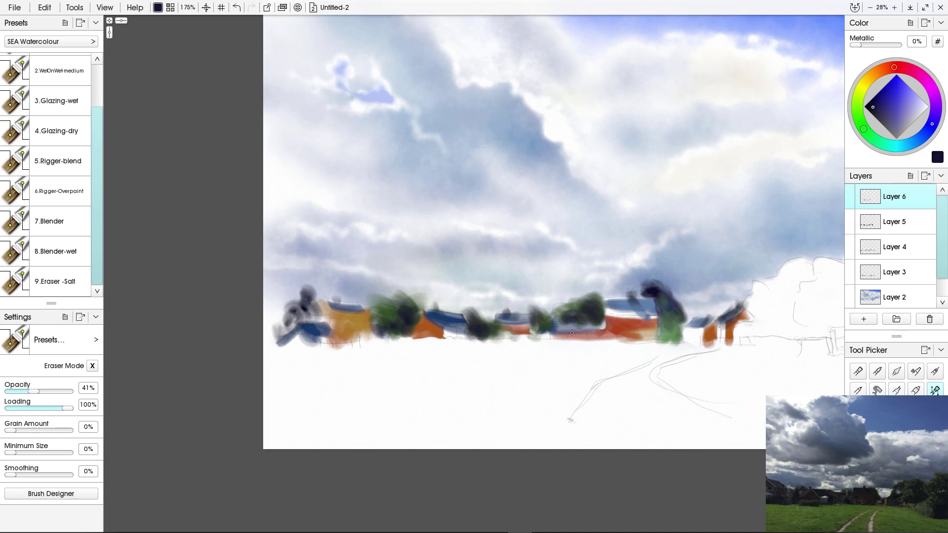
Move the pencil layer above Layer 6, and make Layer 6 active with eraser mode on.
left_click(93, 366)
scroll(474, 267, "up", 3)
scroll(894, 199, "up", 1)
left_click(894, 198)
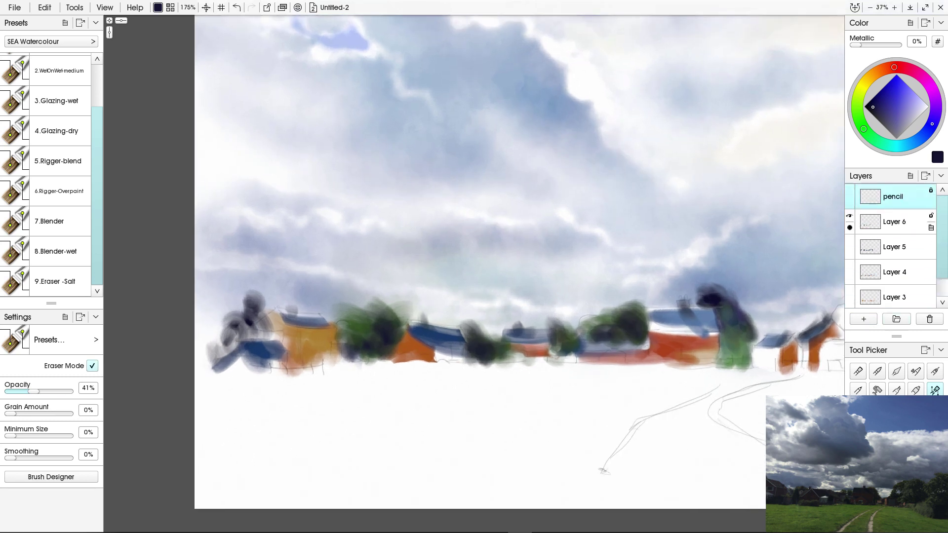
left_click(255, 291)
left_click(894, 221)
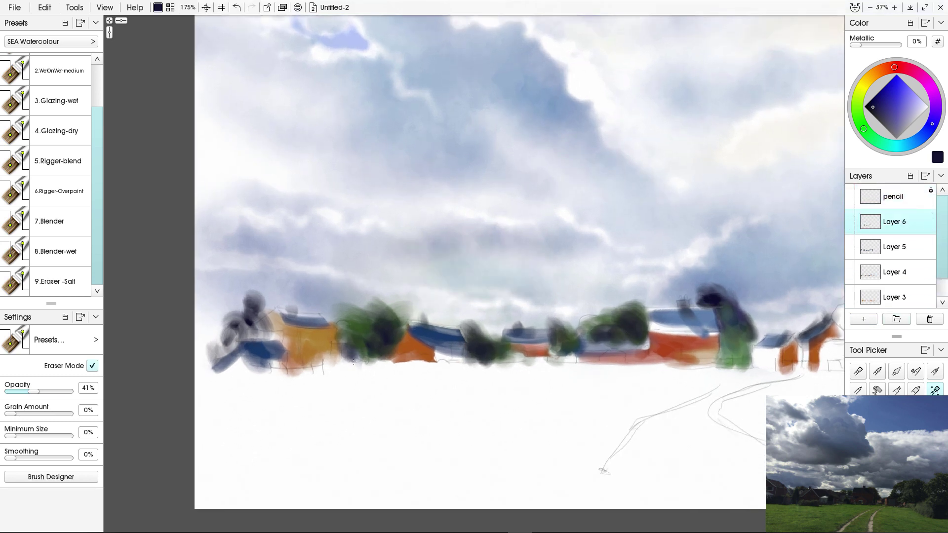
Erase the tree paint that overlaps the cottage walls and roofs on Layer 6 and Layer 5.
left_click_drag(401, 323, 385, 362)
left_click(894, 246)
mouse_move(642, 306)
left_mouse_down()
mouse_move(639, 346)
mouse_move(589, 339)
mouse_move(610, 328)
mouse_move(464, 345)
mouse_move(555, 342)
mouse_move(610, 362)
left_mouse_up()
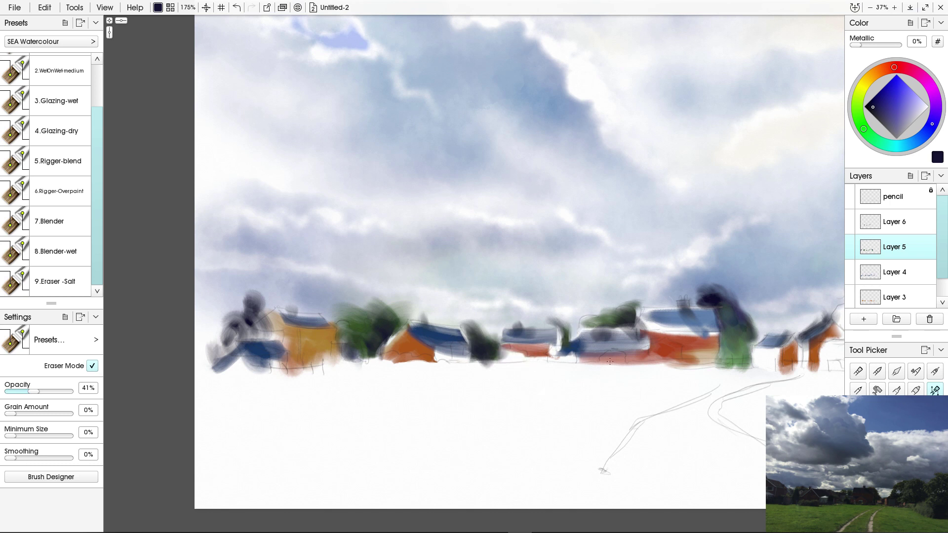
mouse_move(413, 316)
left_mouse_down()
mouse_move(373, 358)
mouse_move(332, 316)
left_mouse_up()
left_click_drag(272, 314, 256, 341)
mouse_move(730, 302)
left_mouse_down()
mouse_move(712, 337)
mouse_move(727, 370)
left_mouse_up()
scroll(646, 395, "down", 3)
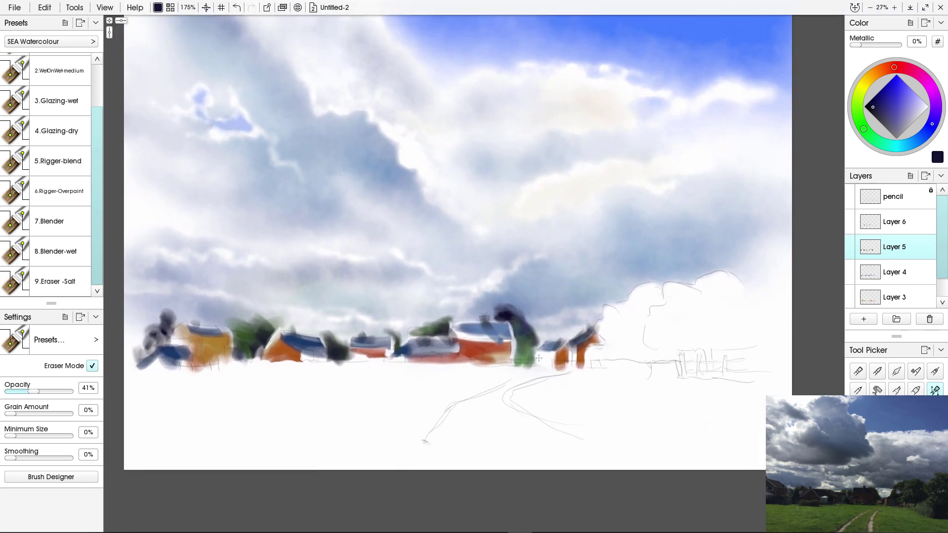
left_click_drag(525, 357, 691, 395)
Sample green from the tall tree and block in the near side of the big tree group with a large brush.
left_click(92, 366)
left_click(523, 354, "alt")
mouse_move(612, 341)
left_mouse_down()
mouse_move(656, 287)
mouse_move(652, 296)
left_mouse_up()
key("bracketleft")
mouse_move(622, 365)
left_mouse_down()
mouse_move(677, 292)
mouse_move(647, 324)
left_mouse_up()
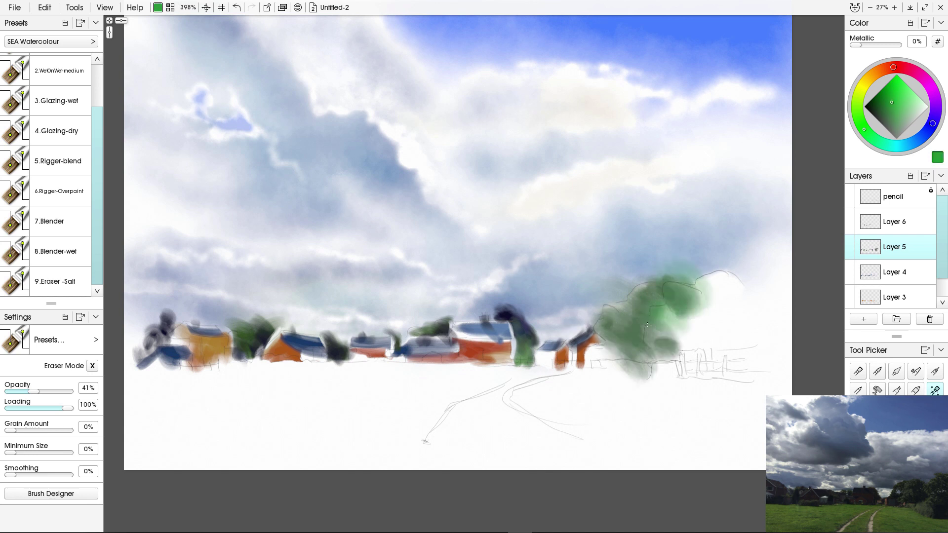
Fill the rest of the big tree group's crown with soft light green.
left_click(913, 102)
left_click_drag(731, 276, 696, 315)
mouse_move(637, 297)
left_mouse_down()
mouse_move(701, 345)
mouse_move(741, 296)
left_mouse_up()
left_click_drag(711, 345, 775, 272)
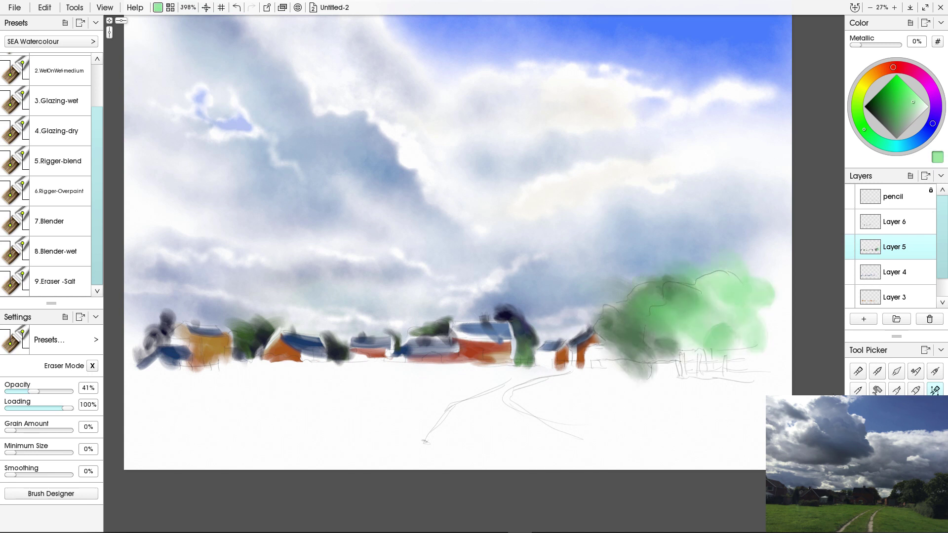
mouse_move(677, 365)
left_mouse_down()
mouse_move(713, 319)
mouse_move(667, 342)
mouse_move(675, 359)
mouse_move(627, 353)
left_mouse_up()
Paint dark blue-grey shadows into the big trees on Layer 6 and erase stray paint along their base.
left_click(575, 341, "alt")
left_click(894, 222)
left_click_drag(641, 321, 609, 368)
left_click_drag(660, 291, 634, 347)
mouse_move(719, 311)
left_mouse_down()
mouse_move(661, 367)
mouse_move(761, 346)
mouse_move(748, 373)
left_mouse_up()
left_click_drag(722, 332, 708, 353)
left_click_drag(697, 312, 714, 334)
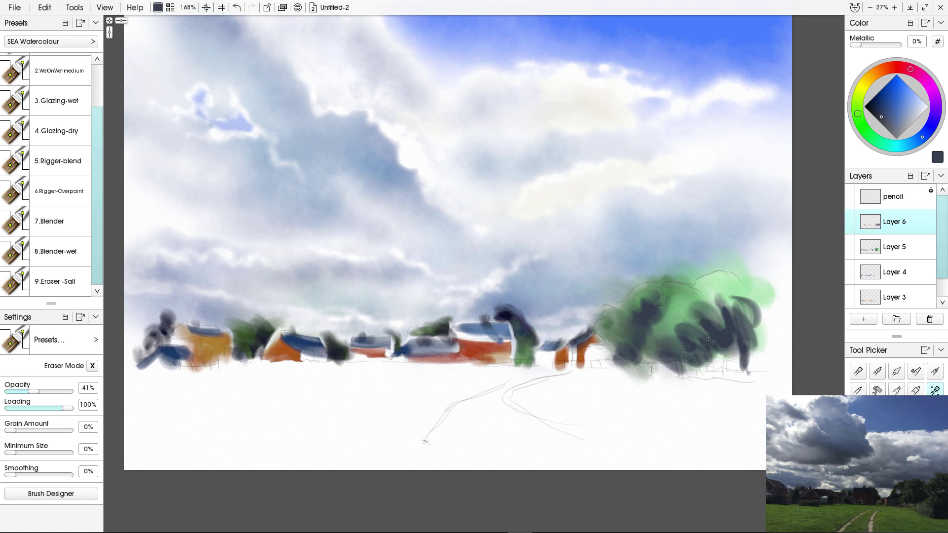
key("e")
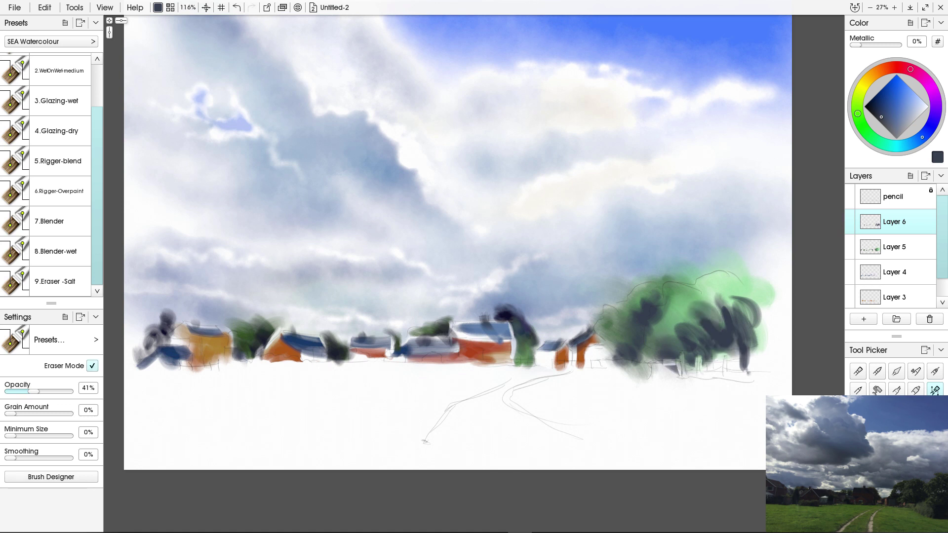
left_click_drag(662, 363, 612, 365)
Use the Rigger-blend brush in eraser mode to cut a thin white gable outline into the large house's red wall on Layer 3.
left_click(893, 296)
scroll(58, 219, "up", 3)
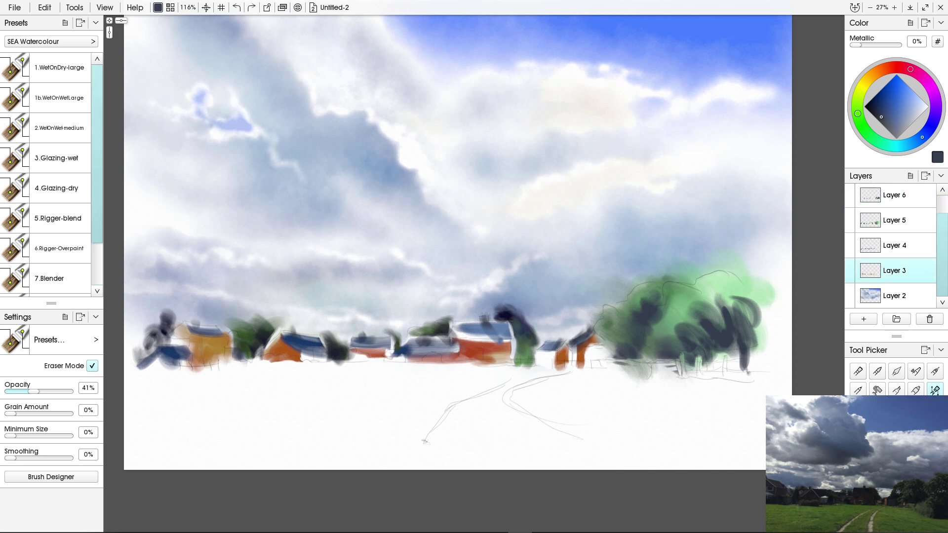
left_click(57, 218)
key("e")
left_click_drag(469, 340, 483, 350)
Choose the WetOnWetLarge preset, move the pencil layer below Layer 2 and add Layer 7 on top.
left_click(894, 196)
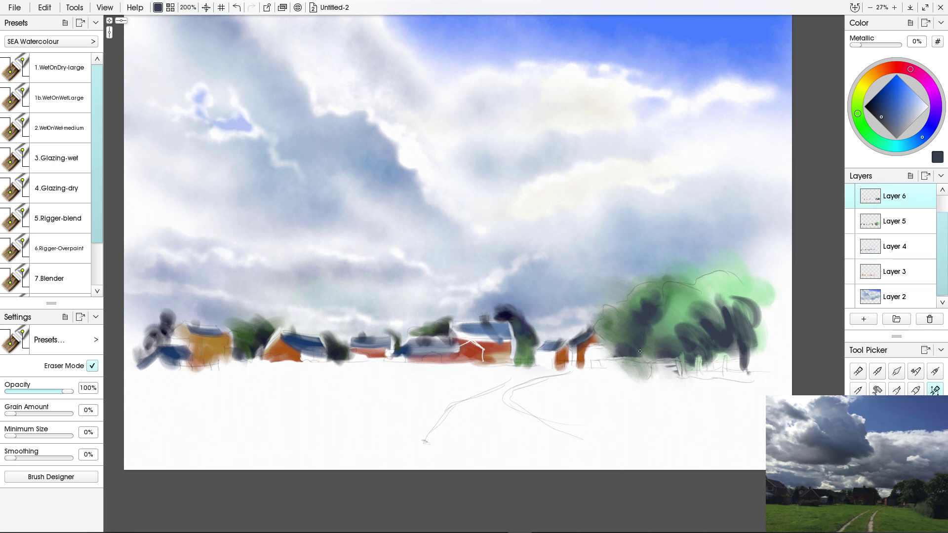
left_click(59, 98)
left_click(519, 341, "alt")
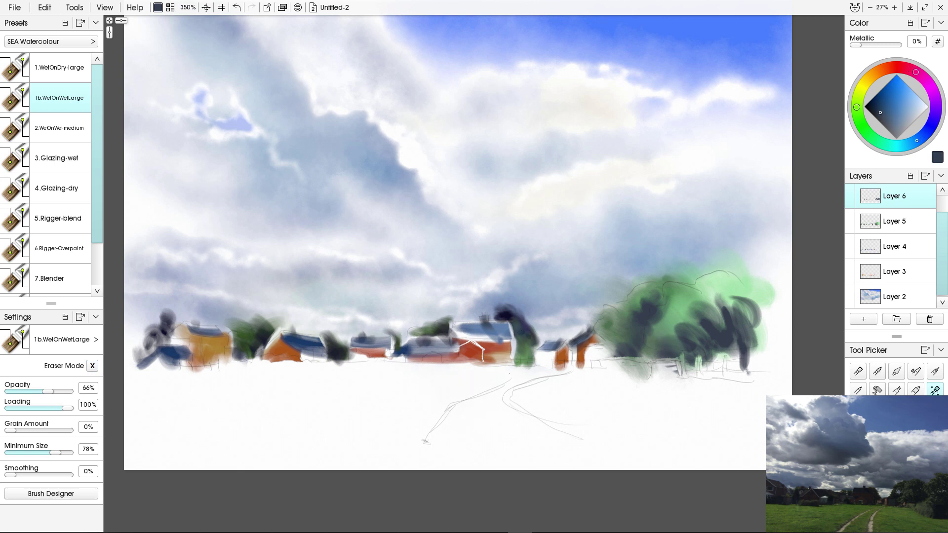
left_click(894, 295)
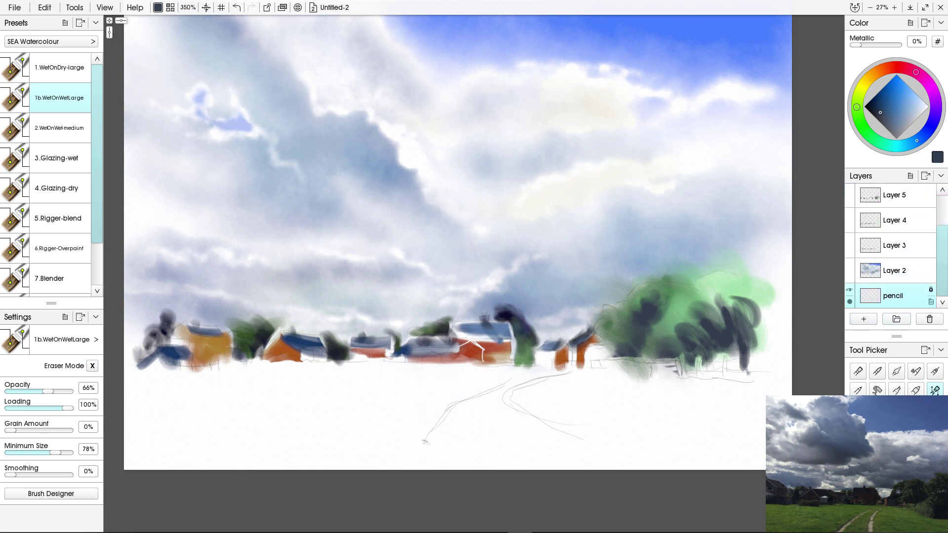
left_click(864, 318)
key("bracketleft")
left_click_drag(590, 376, 622, 377)
left_click_drag(598, 378, 589, 378)
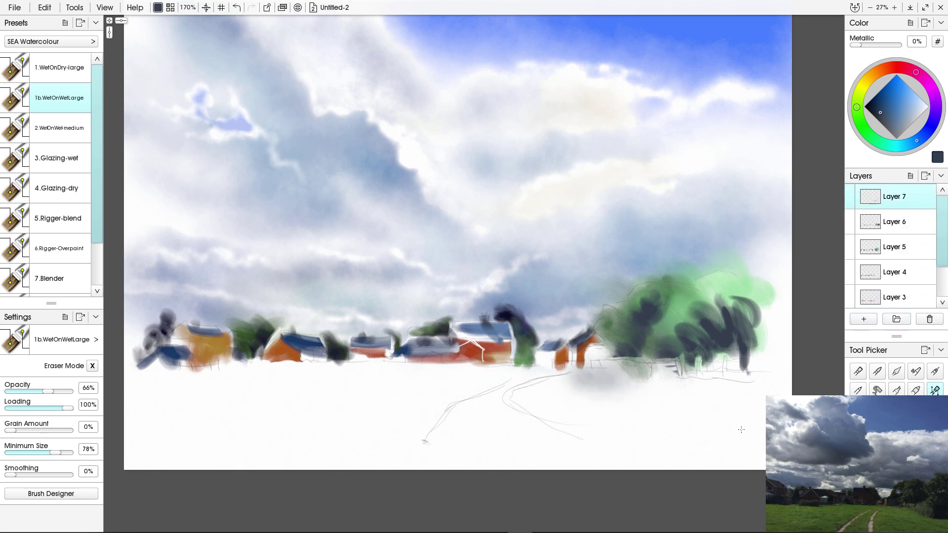
key("ctrl+z")
Paint dark blue to blue-grey shadow bands across the ground below the village and trees with the Glazing-wet preset.
left_click_drag(883, 94, 875, 101)
left_click(59, 158)
left_click_drag(540, 382, 624, 383)
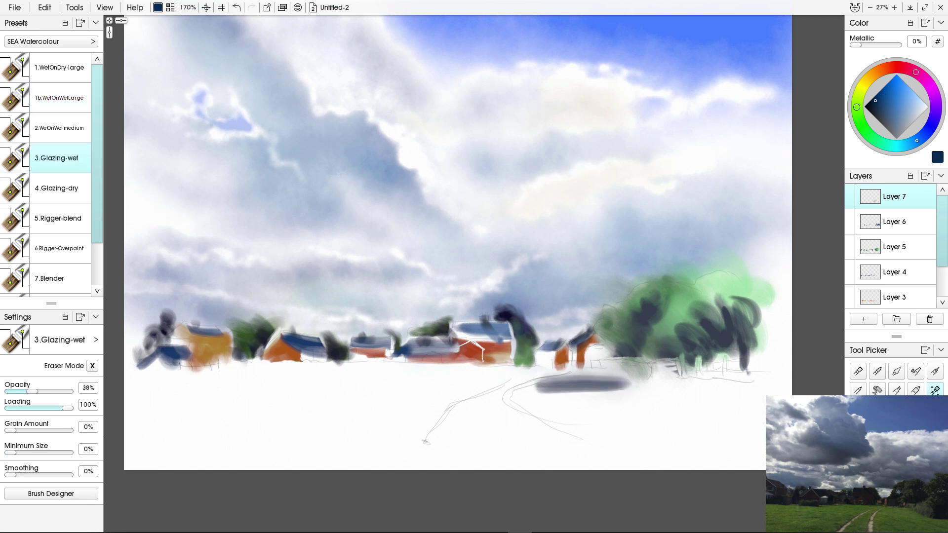
mouse_move(568, 375)
left_mouse_down()
mouse_move(741, 381)
mouse_move(296, 376)
mouse_move(151, 356)
left_mouse_up()
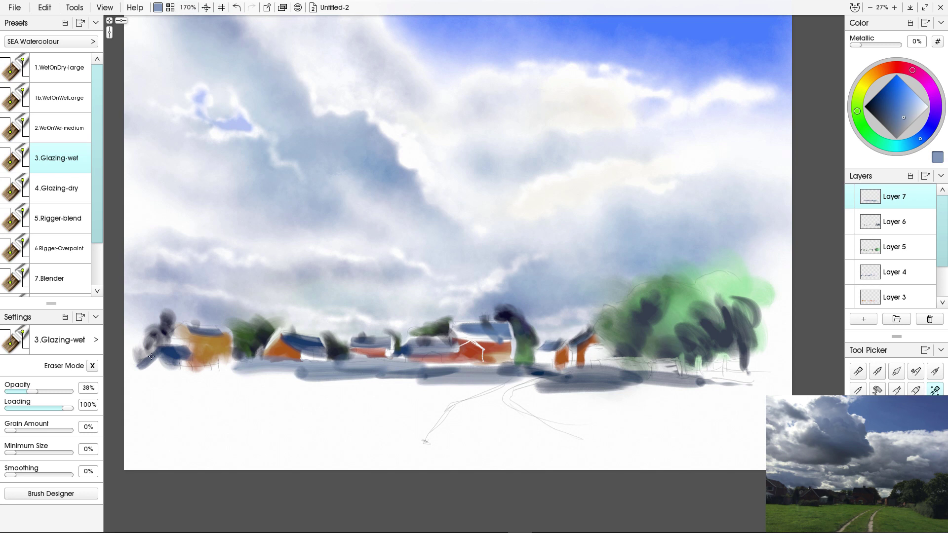
Extend the blue-grey shadow bands below the village and paint near-black strokes fanning down beside the sketched track on Layer 7.
mouse_move(556, 384)
left_mouse_down()
mouse_move(637, 430)
mouse_move(491, 380)
mouse_move(338, 382)
mouse_move(293, 383)
left_mouse_up()
left_click_drag(311, 367, 424, 366)
left_click(500, 315, "alt")
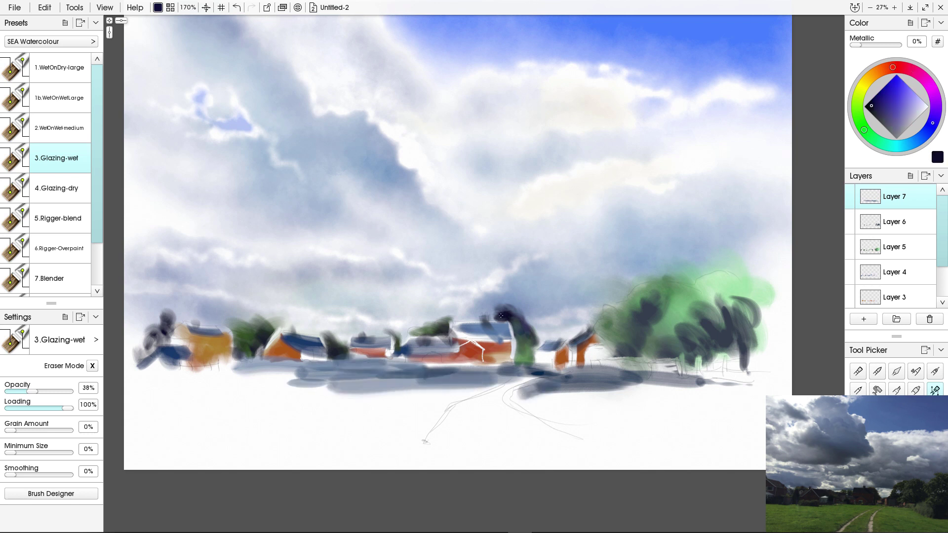
mouse_move(330, 373)
left_mouse_down()
mouse_move(528, 378)
mouse_move(395, 425)
left_mouse_up()
mouse_move(518, 385)
left_mouse_down()
mouse_move(459, 420)
mouse_move(597, 405)
mouse_move(688, 410)
mouse_move(541, 434)
left_mouse_up()
Sample a muted green from the big trees, enlarge the brush to 500% and wash the green over the near field's left half.
left_click(661, 332, "alt")
left_click_drag(641, 390, 760, 400)
key("bracketright")
key("bracketright")
key("bracketright")
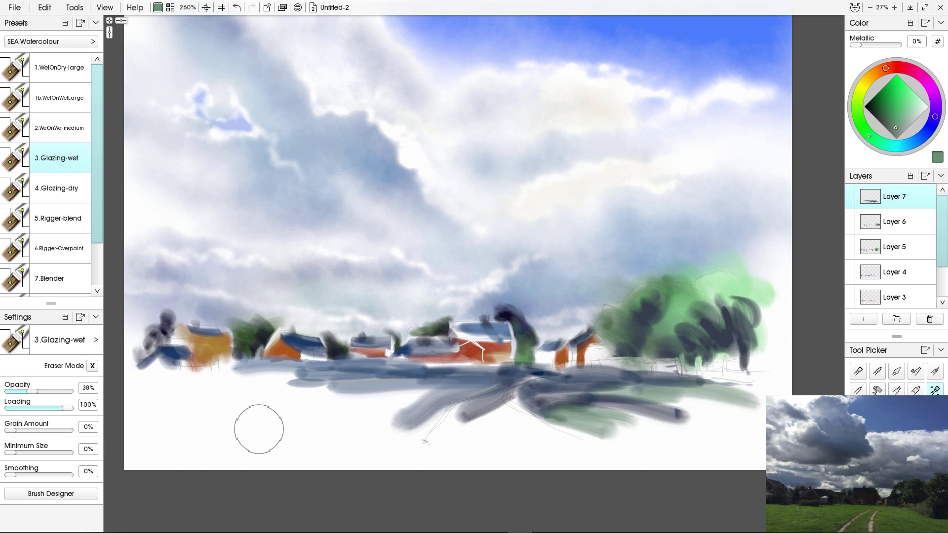
key("bracketright")
key("bracketright")
key("bracketright")
key("bracketright")
left_click_drag(256, 415, 425, 395)
left_click_drag(513, 389, 395, 420)
mouse_move(385, 375)
left_mouse_down()
mouse_move(222, 385)
mouse_move(129, 424)
left_mouse_up()
left_click_drag(178, 395, 350, 434)
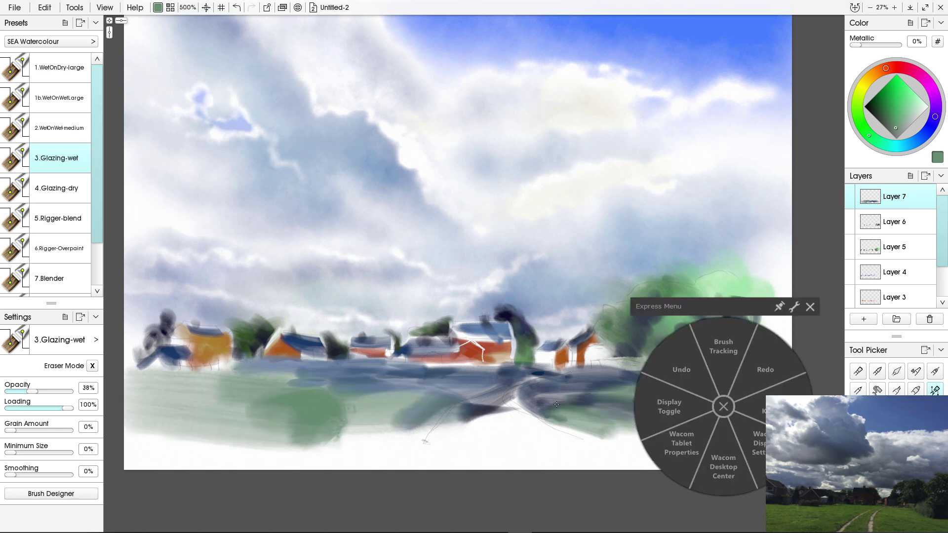
Spread the green wash over the sketched track and the right-hand field, down towards the canvas's lower edge.
left_click_drag(556, 404, 691, 424)
left_click_drag(543, 435, 355, 444)
left_click_drag(405, 395, 592, 390)
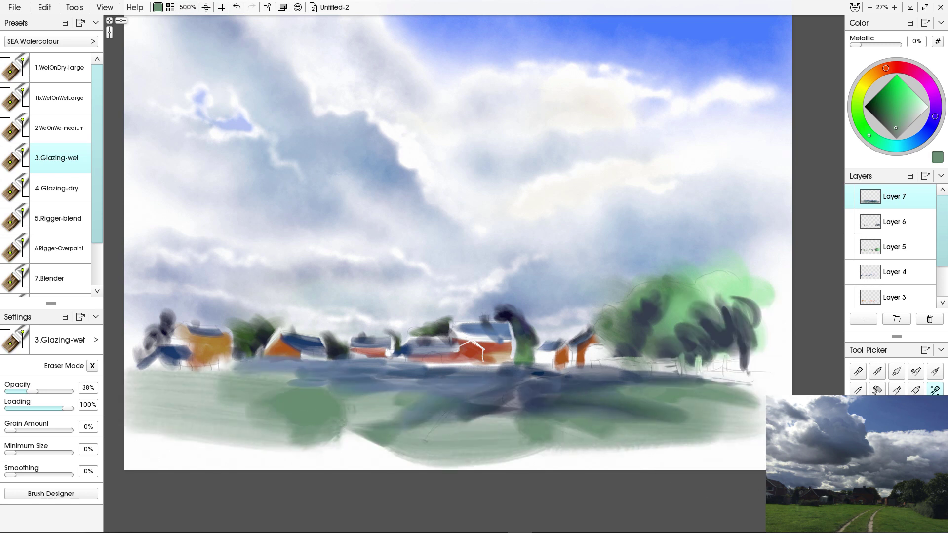
left_click_drag(328, 390, 518, 425)
Break up the green field and its ragged lower edge into a grainy texture with the Eraser-Salt preset.
key("e")
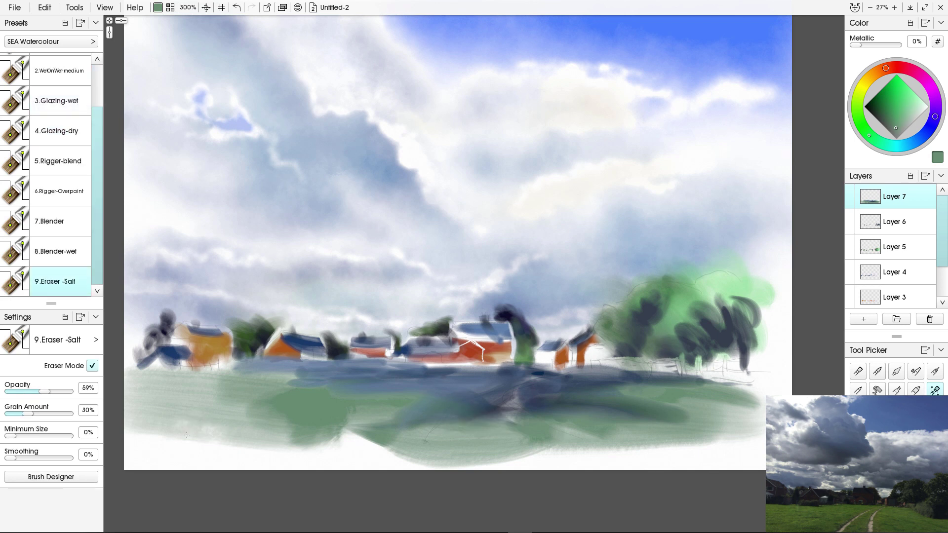
left_click_drag(403, 459, 148, 390)
left_click_drag(543, 390, 721, 429)
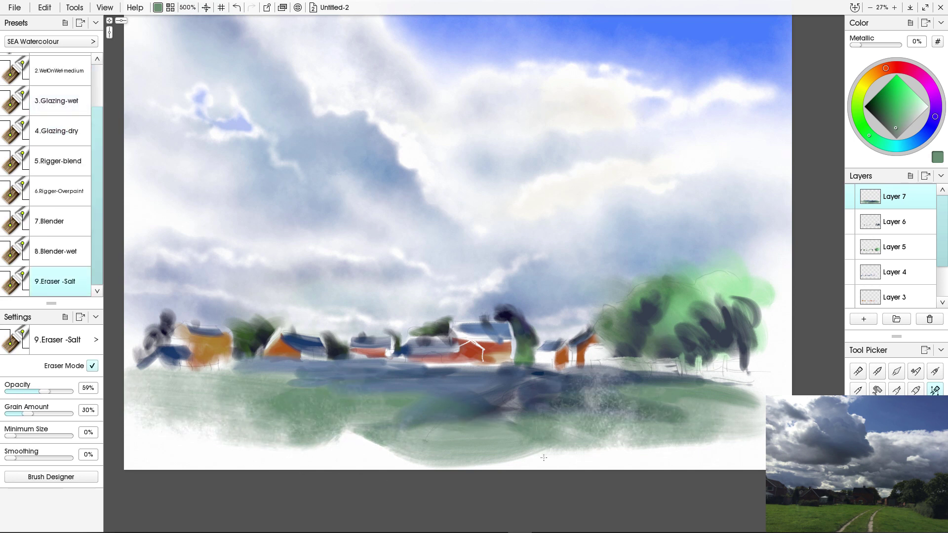
left_click_drag(592, 390, 390, 464)
mouse_move(148, 375)
left_mouse_down()
mouse_move(335, 447)
mouse_move(488, 451)
mouse_move(582, 469)
left_mouse_up()
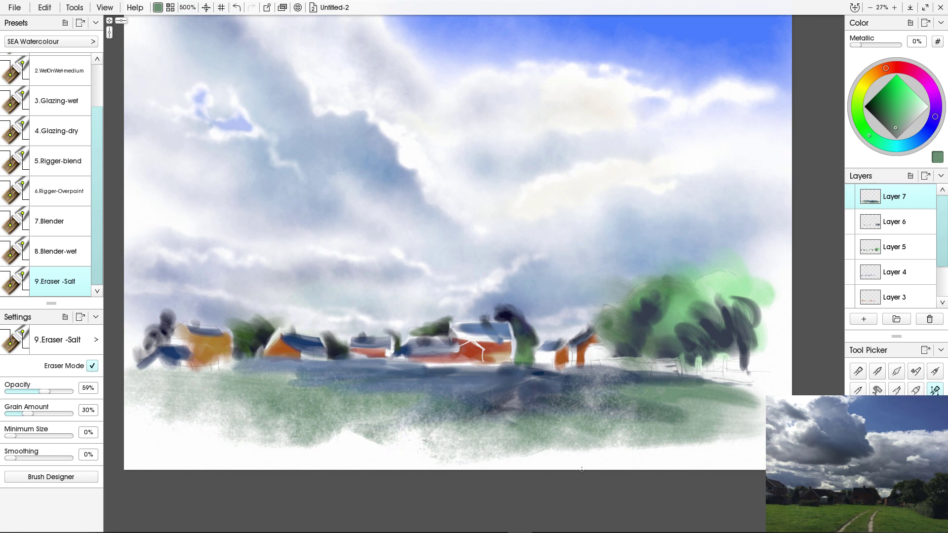
Try to erase the two wheel tracks out of the green field at 100% opacity.
key("5")
key("e")
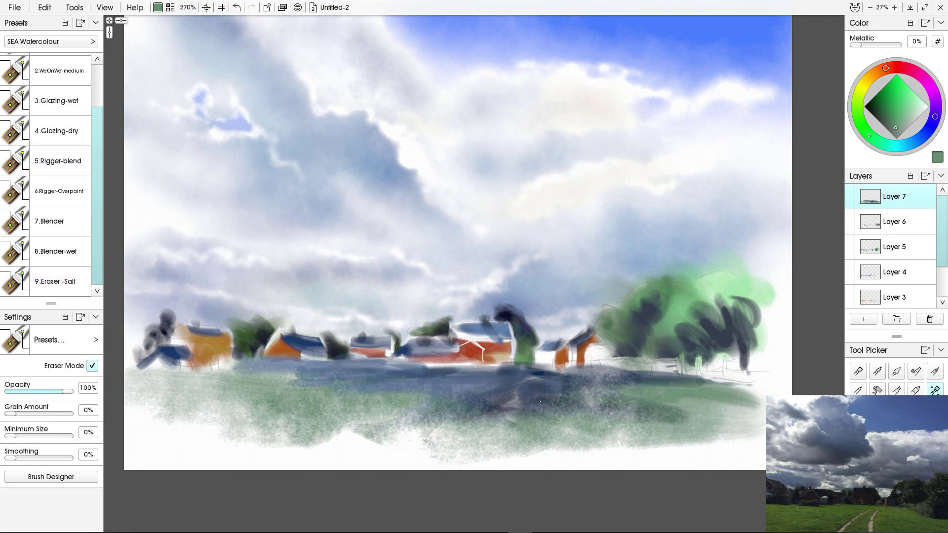
mouse_move(567, 375)
left_mouse_down()
mouse_move(527, 382)
mouse_move(493, 409)
mouse_move(469, 435)
mouse_move(476, 454)
left_mouse_up()
mouse_move(491, 393)
left_mouse_down()
mouse_move(447, 407)
mouse_move(418, 434)
left_mouse_up()
key("ctrl+z")
key("ctrl+z")
key("ctrl+z")
Erase two soft, pale wheel tracks through the field on Layer 7 with a 28% opacity, slightly grainy eraser.
key("8")
key("e")
mouse_move(395, 439)
left_mouse_down()
mouse_move(508, 390)
mouse_move(380, 442)
left_mouse_up()
mouse_move(494, 390)
left_mouse_down()
mouse_move(536, 386)
mouse_move(510, 412)
mouse_move(526, 456)
left_mouse_up()
Activate Layer 6, sample a tree green and set up the WetOnWet-medium preset at 310% size with eraser mode off.
left_click(894, 222)
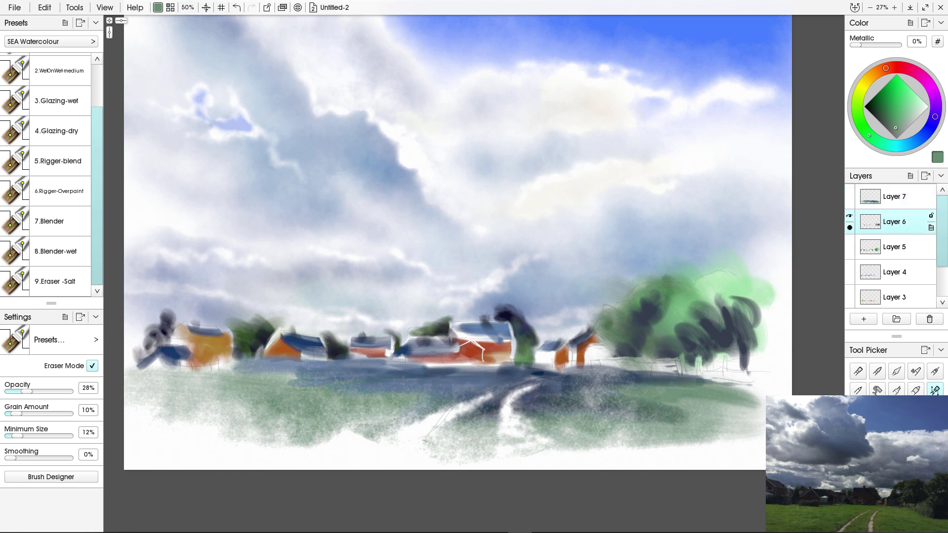
left_click(667, 313, "alt")
key("bracketright")
key("bracketright")
key("bracketright")
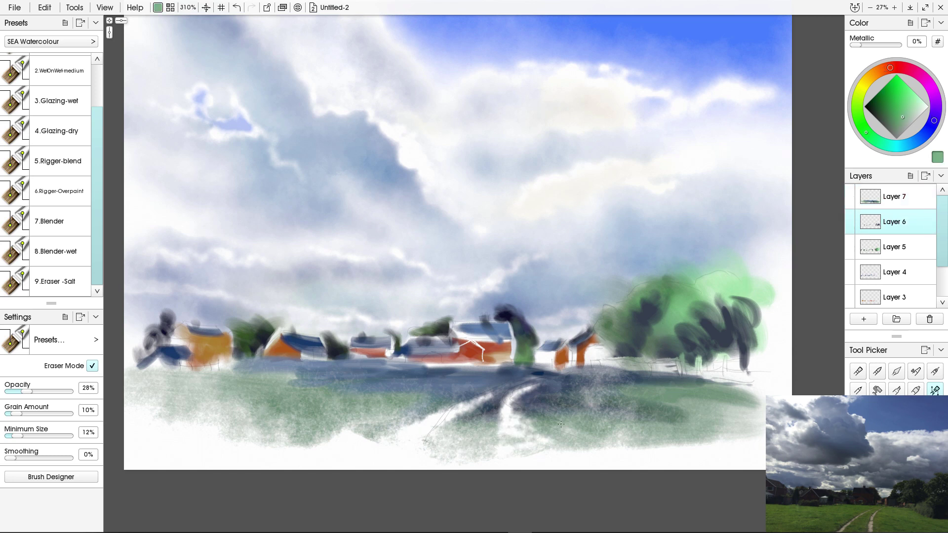
key("e")
left_click(60, 70)
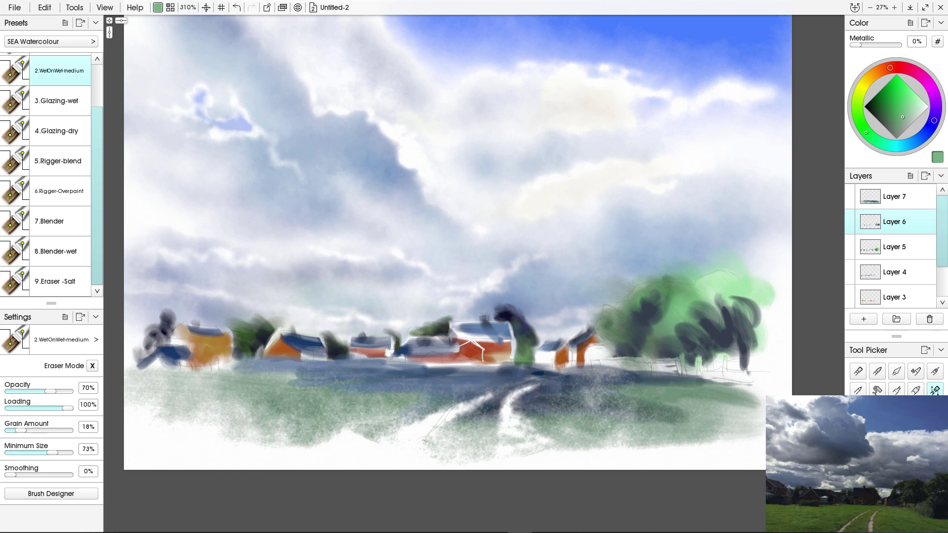
Try tinting the wheel tracks and the lower foreground with green and yellow on Layer 6.
left_click_drag(477, 403, 419, 435)
mouse_move(511, 434)
left_mouse_down()
mouse_move(511, 401)
mouse_move(537, 385)
mouse_move(508, 432)
left_mouse_up()
left_click(862, 86)
left_click(892, 97)
key("ctrl+z")
key("ctrl+z")
key("ctrl+z")
key("ctrl+z")
key("ctrl+z")
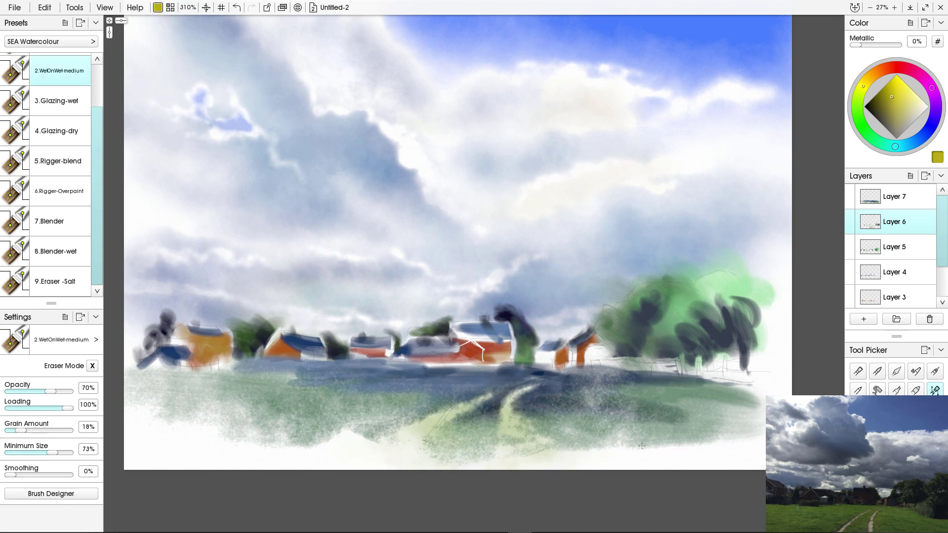
Paint both wheel tracks a pale sandy colour on Layer 6 with the WetOnWet-medium and Glazing-wet presets.
left_click(912, 102)
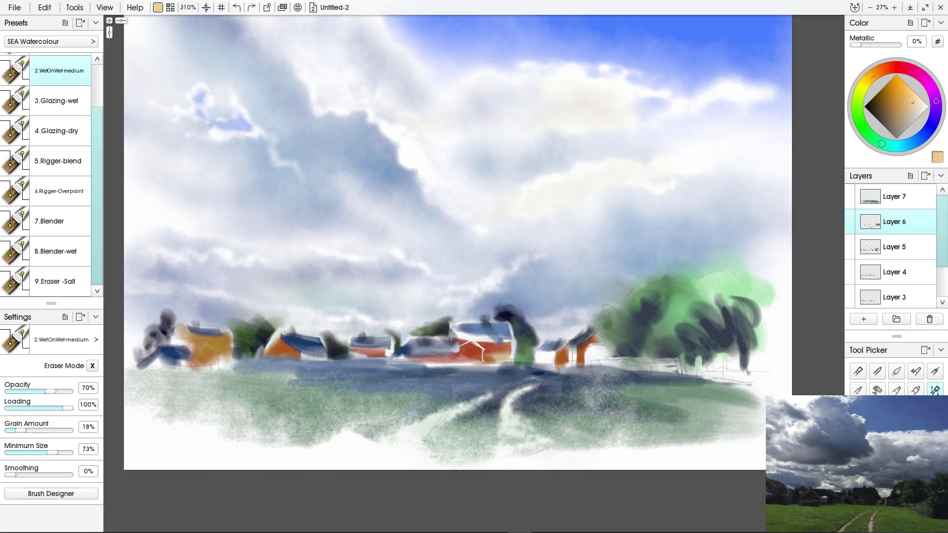
left_click_drag(536, 385, 501, 459)
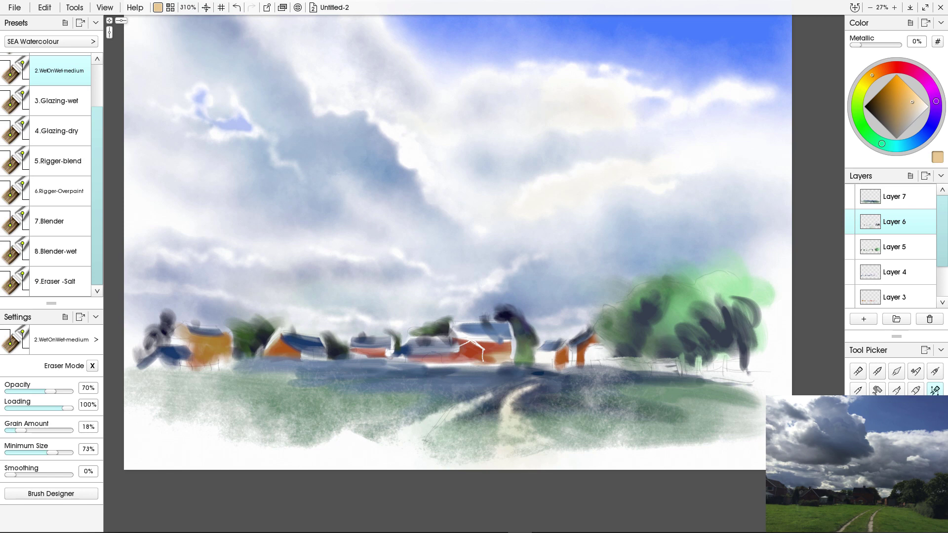
left_click(60, 101)
left_click_drag(474, 402, 412, 457)
left_click_drag(524, 402, 501, 439)
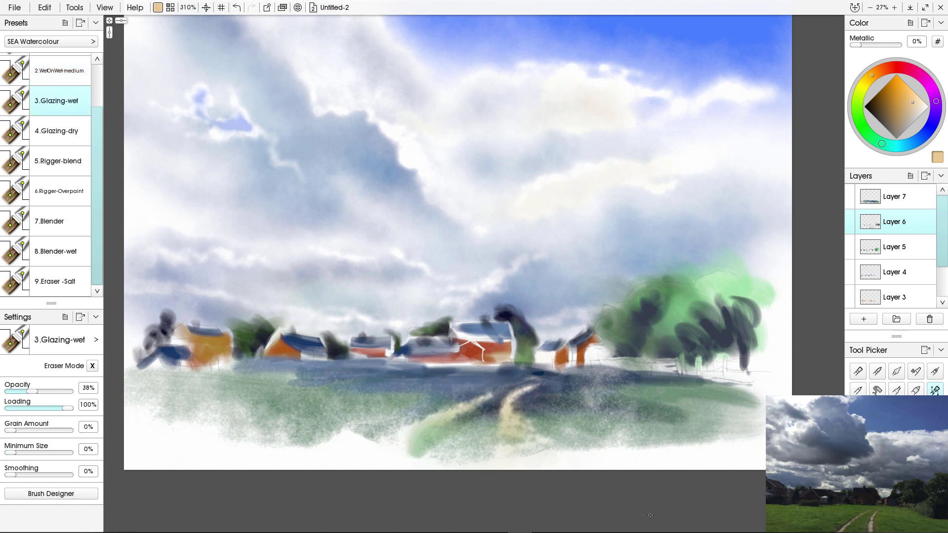
Trim the left track's edge with the rigger eraser and draw jagged near-black edges along both tracks on Layer 6.
left_click(60, 161)
left_click(92, 365)
left_click_drag(456, 407, 444, 411)
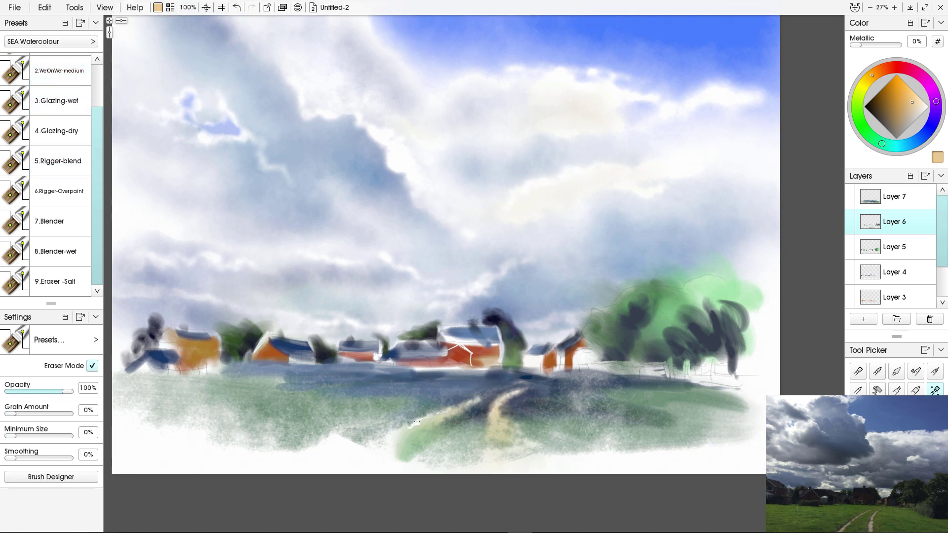
left_click(501, 382, "alt")
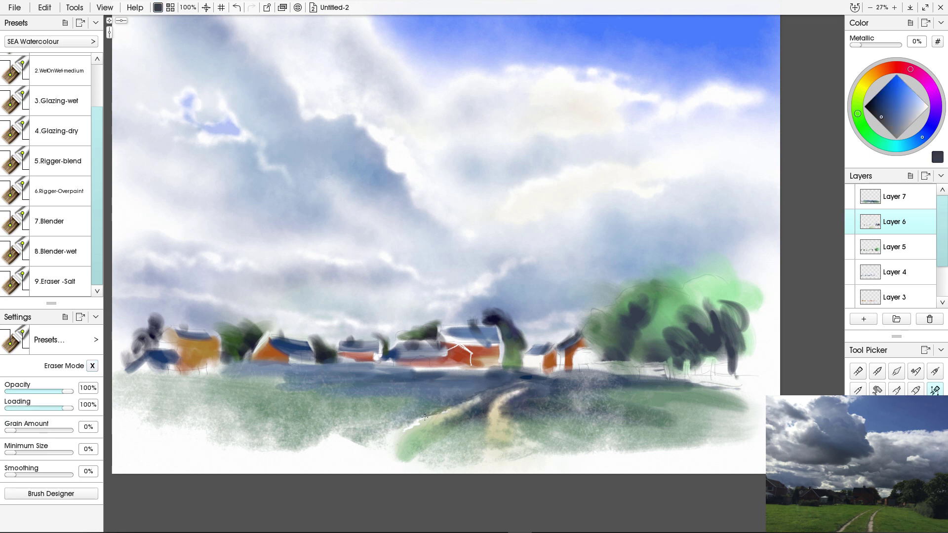
mouse_move(413, 421)
left_mouse_down()
mouse_move(387, 436)
mouse_move(394, 418)
mouse_move(419, 423)
left_mouse_up()
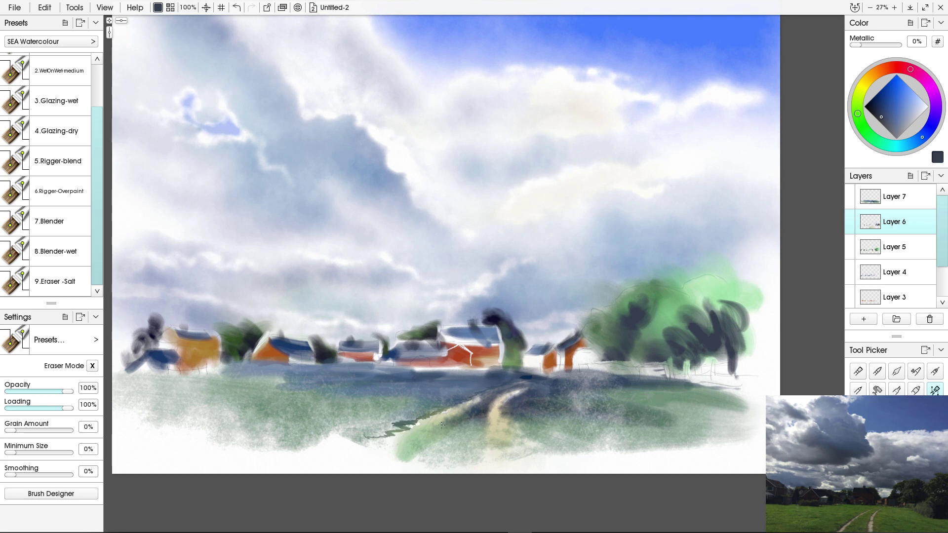
left_click_drag(488, 415, 491, 447)
left_click_drag(440, 411, 475, 397)
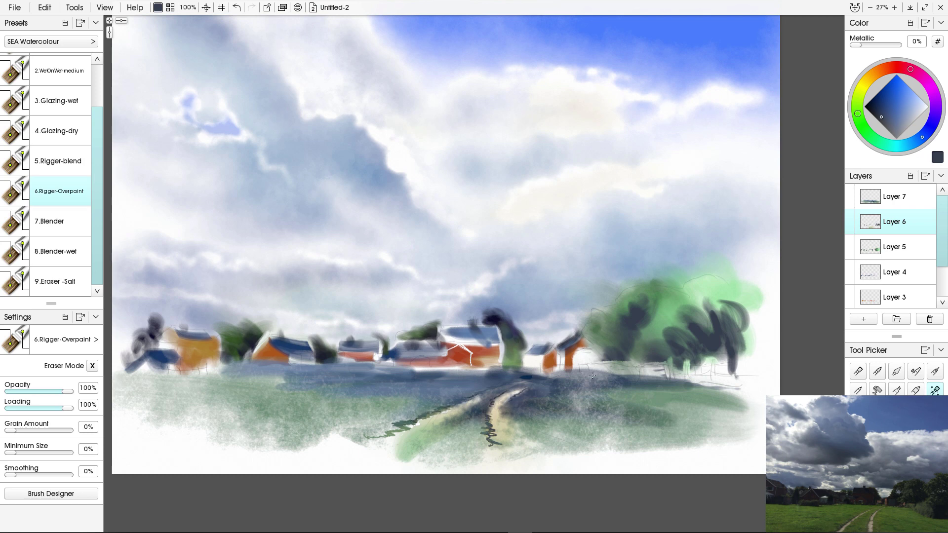
Undo the last dark edge stroke, then erase the sandy and dark track paint from Layer 6 with the Glazing-dry preset.
key("ctrl+z")
left_click(59, 131)
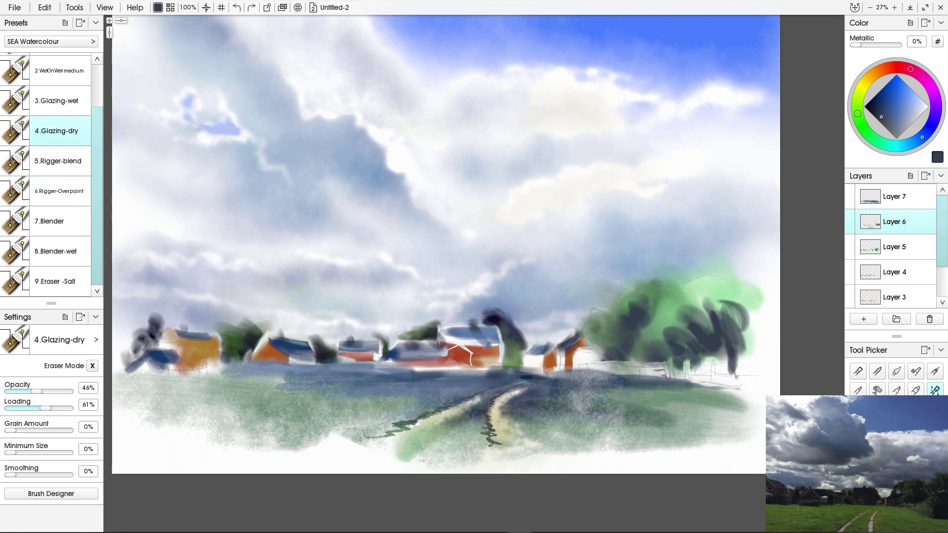
key("e")
mouse_move(514, 393)
left_mouse_down()
mouse_move(489, 419)
mouse_move(523, 435)
mouse_move(454, 454)
mouse_move(399, 453)
mouse_move(540, 461)
left_mouse_up()
key("e")
left_click_drag(508, 387, 454, 409)
Cut crisp white wheel tracks out of Layer 7 at 46% eraser opacity, curving them up towards the orange cottage.
left_click(893, 197)
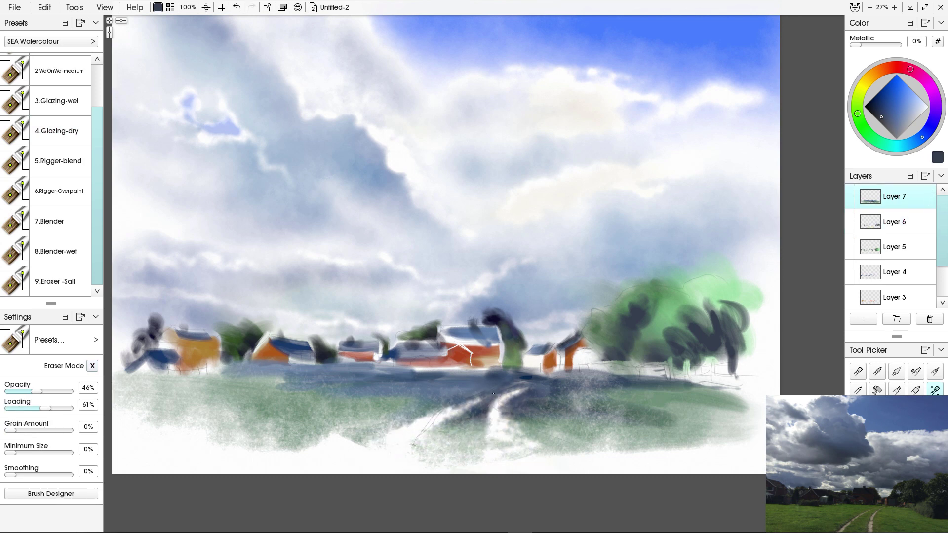
key("e")
left_click_drag(507, 387, 432, 416)
left_click_drag(446, 426, 439, 434)
mouse_move(563, 381)
left_mouse_down()
mouse_move(513, 394)
mouse_move(474, 446)
mouse_move(508, 381)
left_mouse_up()
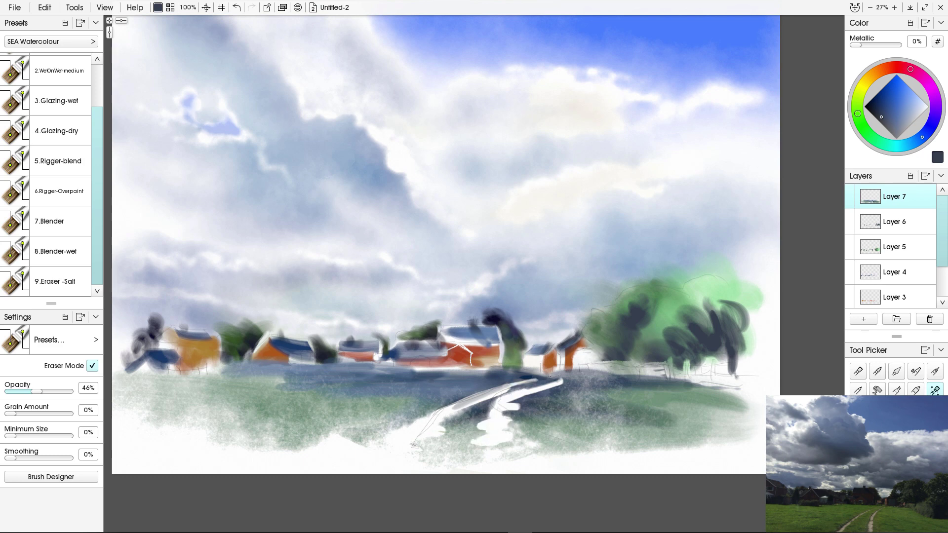
Paint a pale peach tint into both white wheel tracks on Layer 6.
left_click(894, 221)
key("e")
left_click(875, 74)
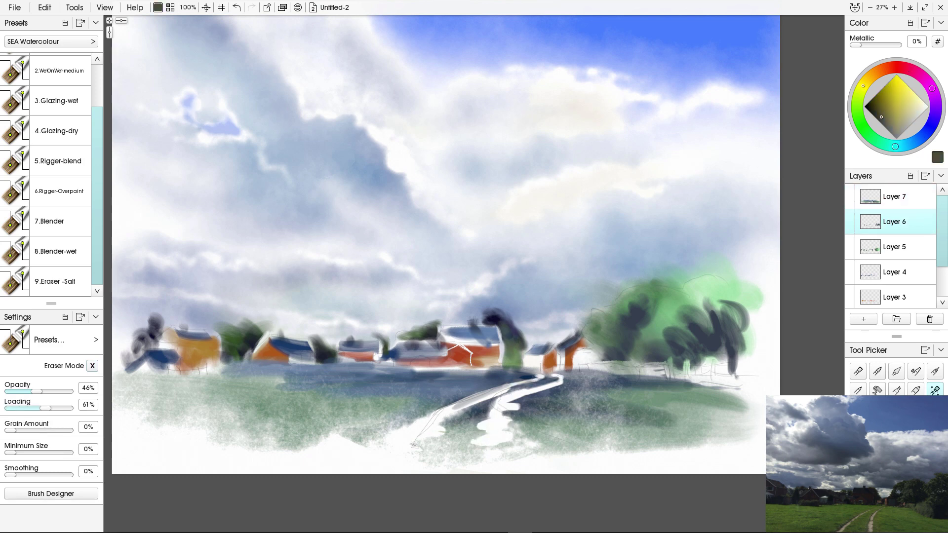
left_click(915, 98)
left_click_drag(414, 444, 459, 407)
left_click_drag(513, 403, 495, 443)
Try a dark blue-grey shadow stroke beside the left wheel track on Layer 6.
left_click(727, 366, "alt")
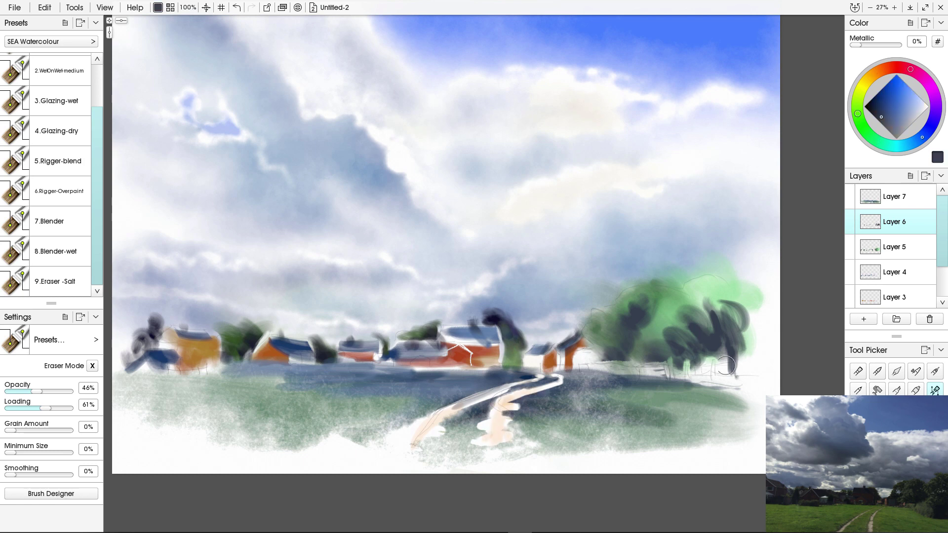
left_click_drag(392, 436, 408, 431)
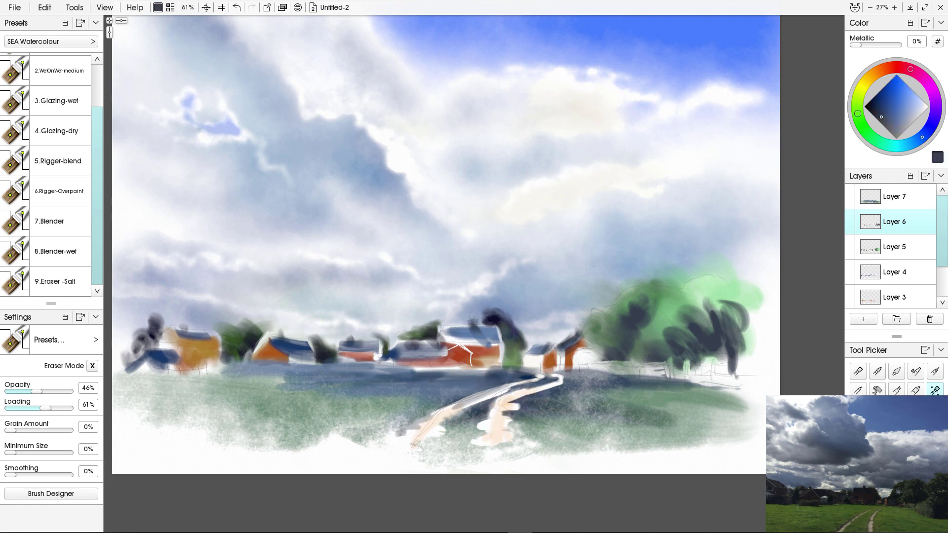
key("ctrl+z")
Add Layer 8 above Layer 7 and paint dark navy shadow strokes along the left edges of both wheel tracks.
left_click(894, 197)
left_click(863, 319)
mouse_move(452, 405)
left_mouse_down()
mouse_move(405, 436)
mouse_move(384, 440)
left_mouse_up()
left_click(878, 104)
key("ctrl+z")
key("ctrl+z")
key("ctrl+z")
key("ctrl+z")
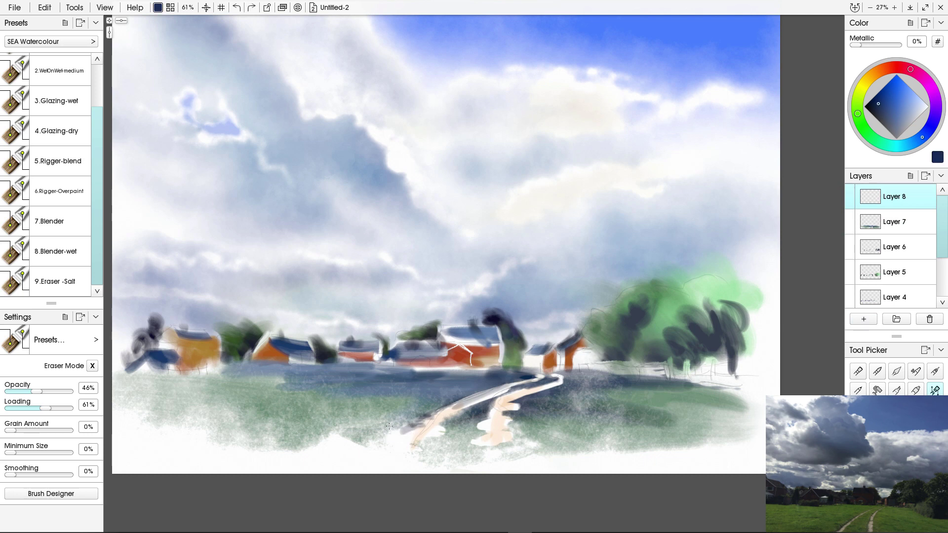
mouse_move(436, 409)
left_mouse_down()
mouse_move(406, 426)
mouse_move(413, 441)
left_mouse_up()
left_click_drag(493, 412, 469, 445)
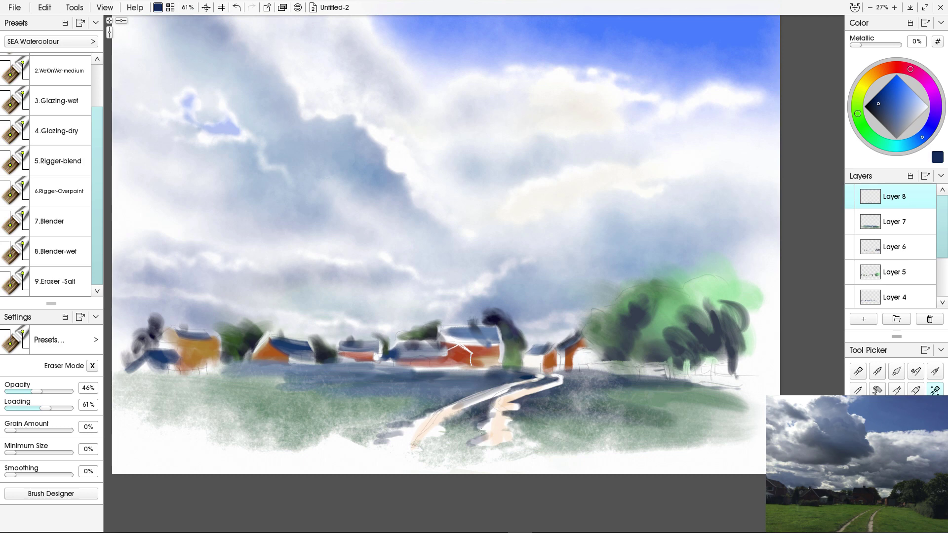
Draw a navy gate at the head of the tracks and outline the large red house's gable and roofs with Rigger-blend.
left_click(58, 161)
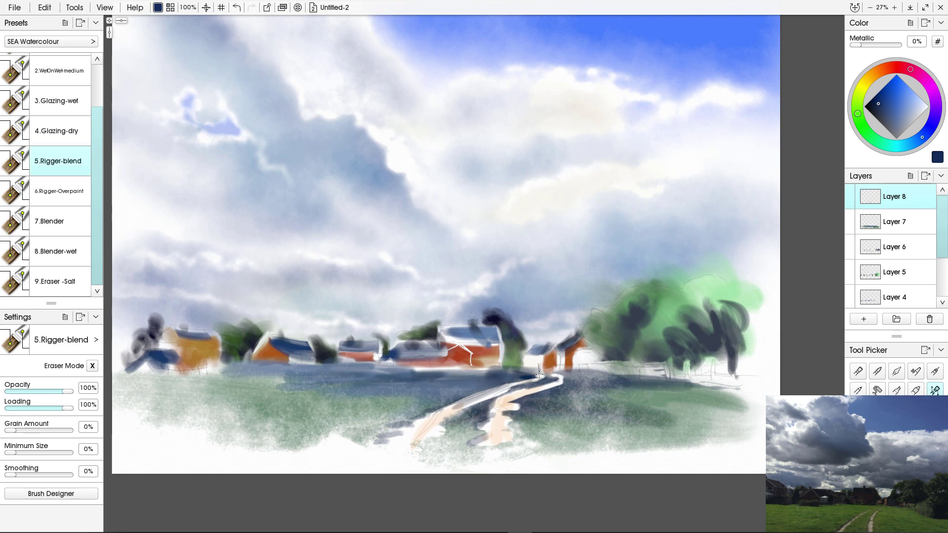
mouse_move(539, 374)
left_mouse_down()
mouse_move(500, 364)
mouse_move(565, 351)
mouse_move(541, 372)
left_mouse_up()
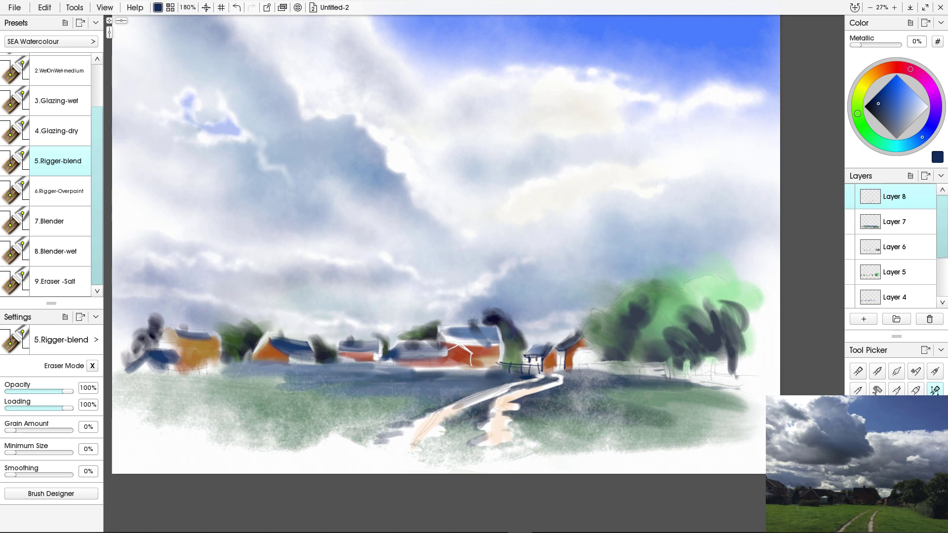
mouse_move(500, 342)
left_mouse_down()
mouse_move(447, 353)
mouse_move(419, 345)
mouse_move(448, 353)
mouse_move(407, 360)
left_mouse_up()
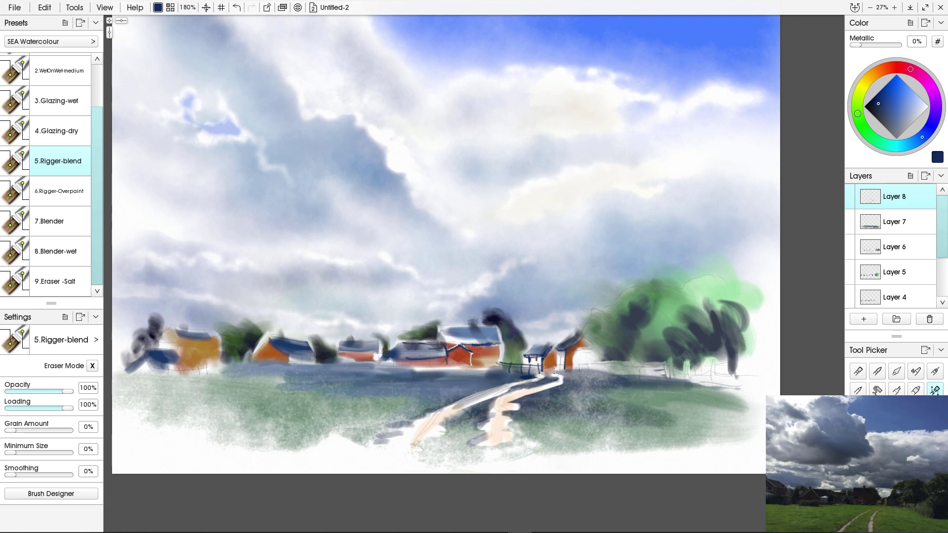
Draw a thin navy fence line from the orange cottage to the big trees, ending in a post-and-rail fence beneath them.
left_click_drag(651, 362, 571, 363)
left_click_drag(667, 362, 661, 377)
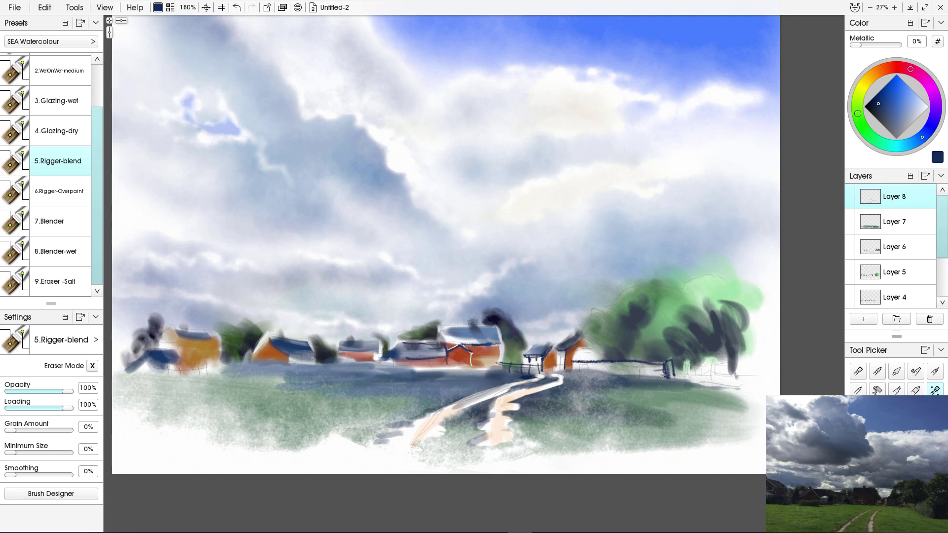
mouse_move(730, 348)
left_mouse_down()
mouse_move(732, 388)
mouse_move(699, 384)
mouse_move(743, 387)
left_mouse_up()
mouse_move(743, 371)
left_mouse_down()
mouse_move(758, 371)
mouse_move(667, 373)
left_mouse_up()
left_click_drag(666, 364, 700, 367)
Sample blue-grey ground tones and glaze shadows along the fence line beside the orange cottage on Layer 8.
left_click(617, 381, "alt")
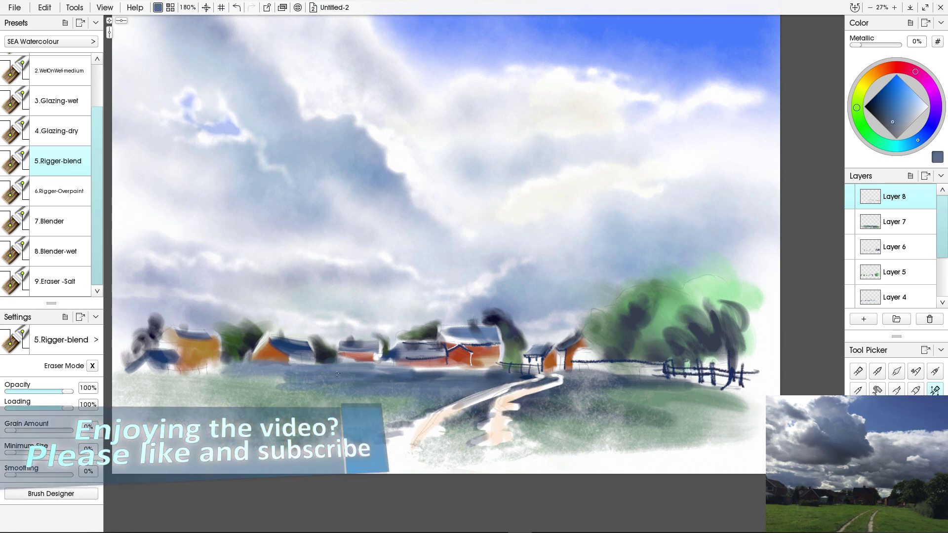
key("4")
left_click(490, 368, "alt")
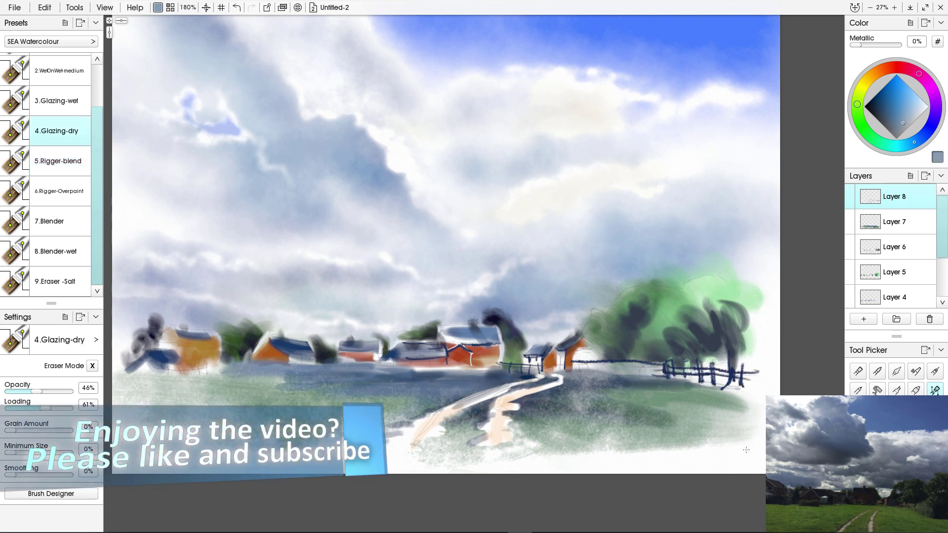
key("3")
left_click(533, 377, "alt")
left_click_drag(579, 370, 661, 373)
mouse_move(574, 368)
left_mouse_down()
mouse_move(663, 370)
mouse_move(548, 372)
mouse_move(567, 364)
left_mouse_up()
Add Layer 9 and paint near-black blue shadow bands along the base of the village and over the head of the tracks.
key("ctrl+shift+n")
left_click(661, 373, "alt")
mouse_move(584, 340)
left_mouse_down()
mouse_move(590, 360)
mouse_move(587, 350)
mouse_move(511, 388)
left_mouse_up()
key("ctrl+z")
key("ctrl+z")
key("1")
key("4")
left_click_drag(573, 375, 519, 390)
mouse_move(550, 383)
left_mouse_down()
mouse_move(474, 393)
mouse_move(273, 374)
mouse_move(133, 378)
mouse_move(723, 405)
left_mouse_up()
left_click_drag(617, 393, 538, 385)
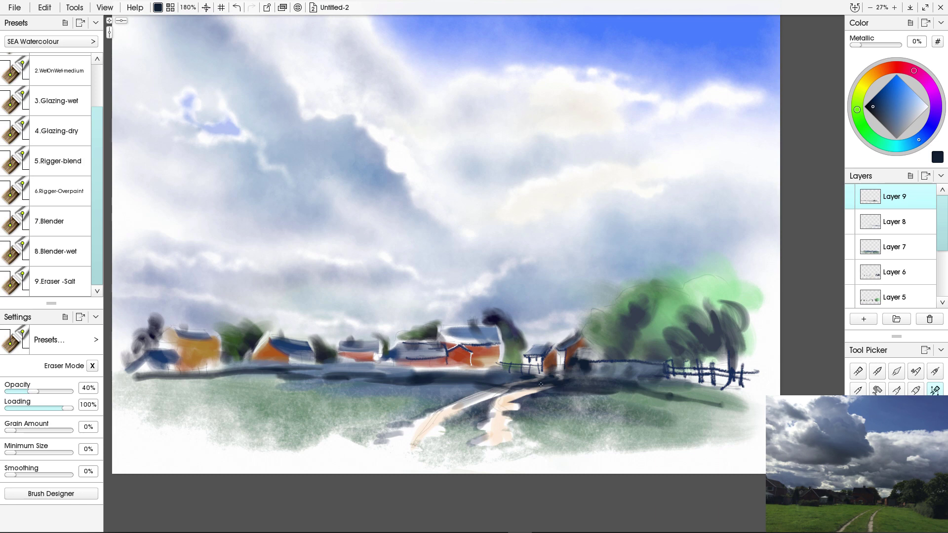
Paint dark navy shadow streaks across the green field on both sides of and between the wheel tracks.
left_click_drag(465, 399, 333, 397)
left_click_drag(512, 407, 655, 418)
left_click_drag(462, 407, 493, 403)
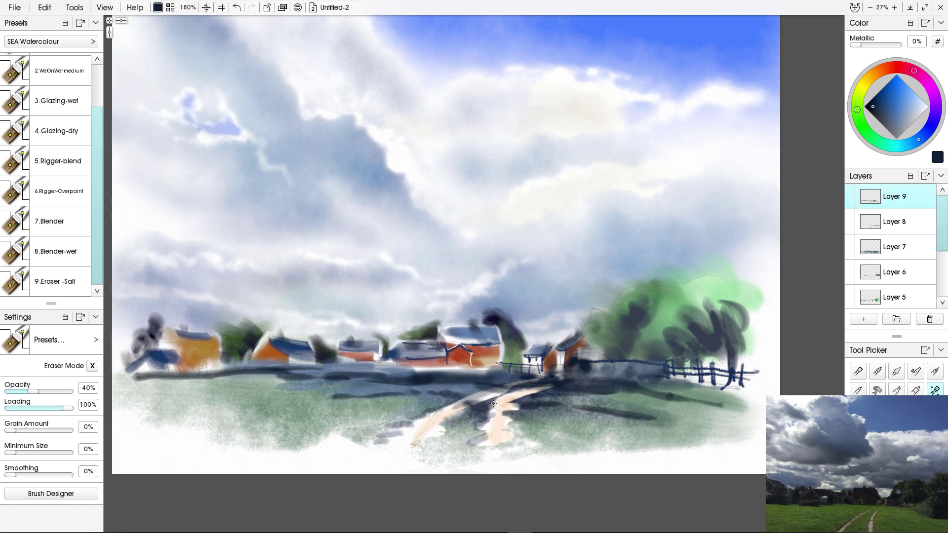
Draw small dark navy fence posts and rails in front of the ochre house and beside the orange cottage with 6.Rigger-Overpaint.
left_click_drag(205, 364, 207, 372)
key("ctrl+z")
left_click(59, 191)
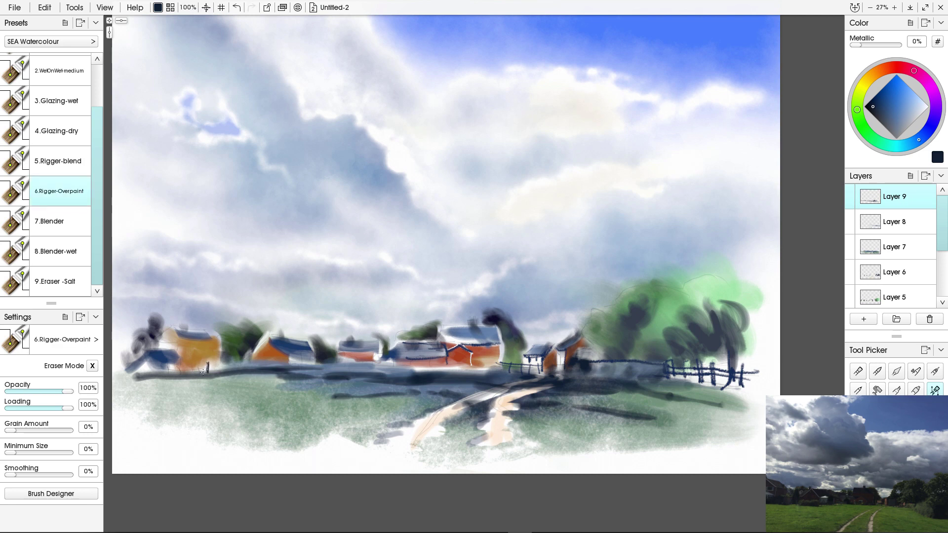
key("bracketright")
left_click_drag(170, 367, 210, 365)
left_click_drag(176, 369, 176, 374)
Merge Layers 9 to 4 down one after another into Layer 3.
right_click(889, 198)
left_click(839, 352)
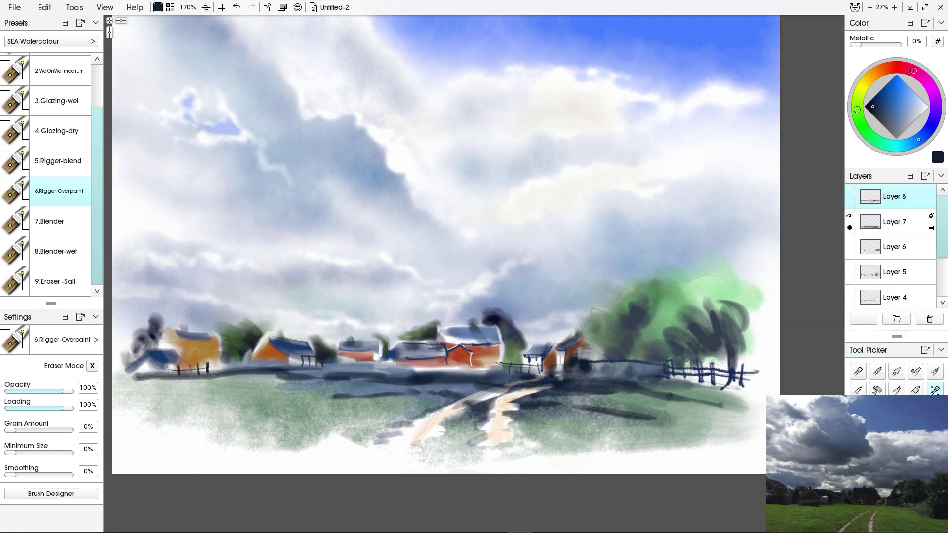
right_click(889, 197)
left_click(839, 357)
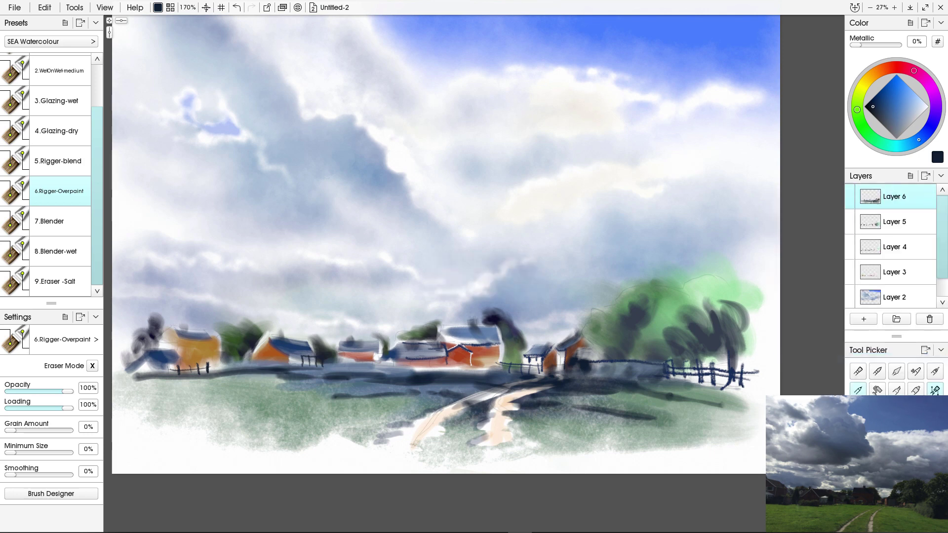
right_click(888, 198)
left_click(839, 357)
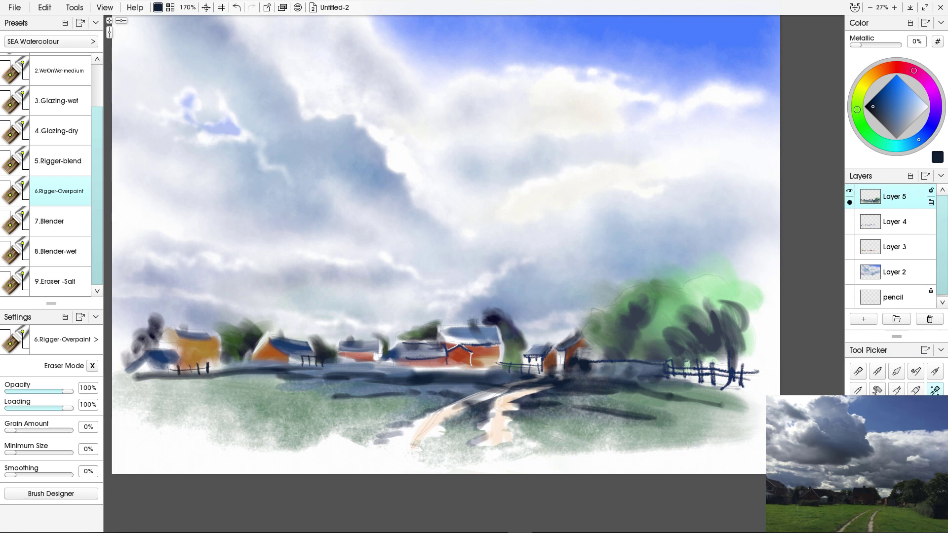
right_click(889, 198)
left_click(839, 357)
right_click(889, 197)
left_click(839, 358)
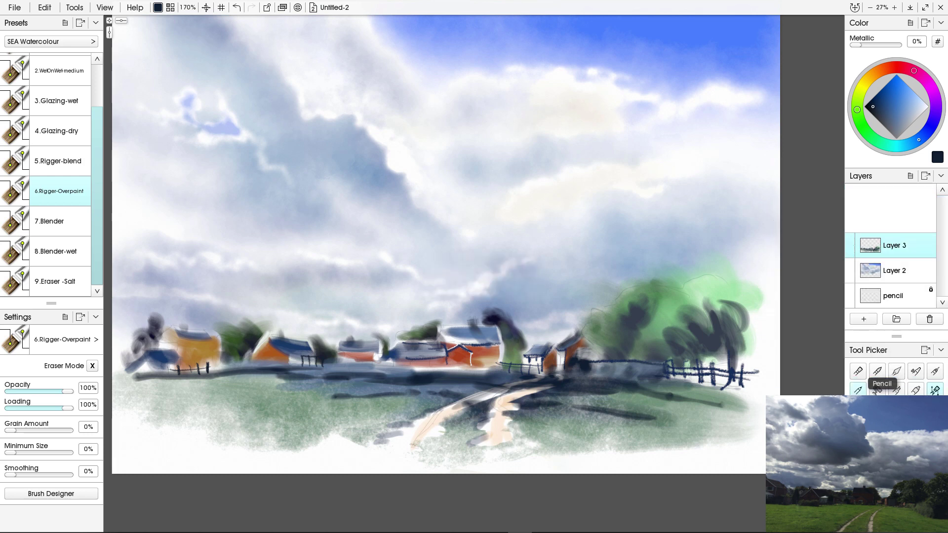
Erase a small white hut beside the orange cottage with 4.Glazing-dry in eraser mode, reducing the brush size.
left_click(56, 131)
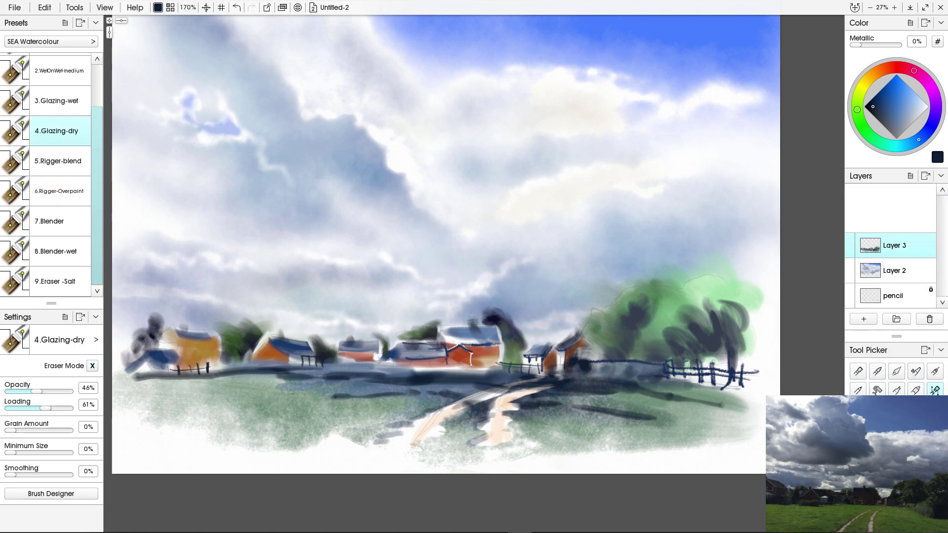
left_click(93, 366)
mouse_move(294, 358)
left_mouse_down()
mouse_move(296, 365)
mouse_move(312, 359)
left_mouse_up()
key("ctrl+z")
key("bracketleft")
key("ctrl+z")
key("bracketleft")
key("bracketleft")
key("bracketleft")
key("bracketleft")
key("bracketleft")
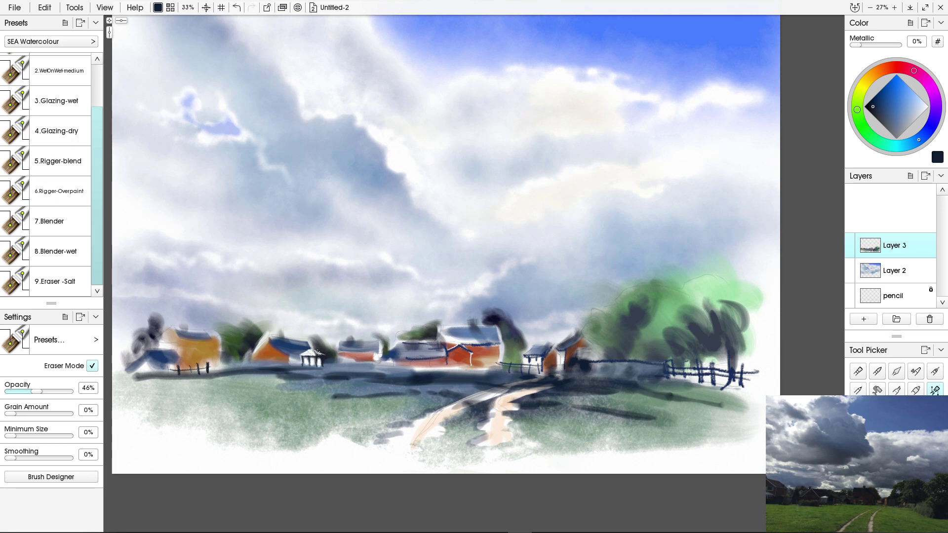
Lift light patches from the dark ground along the base of the village, lowering the eraser opacity to 9%.
mouse_move(308, 365)
left_mouse_down()
mouse_move(390, 367)
mouse_move(266, 361)
mouse_move(287, 363)
left_mouse_up()
left_click_drag(391, 368, 422, 367)
mouse_move(568, 373)
left_mouse_down()
mouse_move(585, 381)
mouse_move(560, 378)
mouse_move(602, 379)
left_mouse_up()
left_click(16, 392)
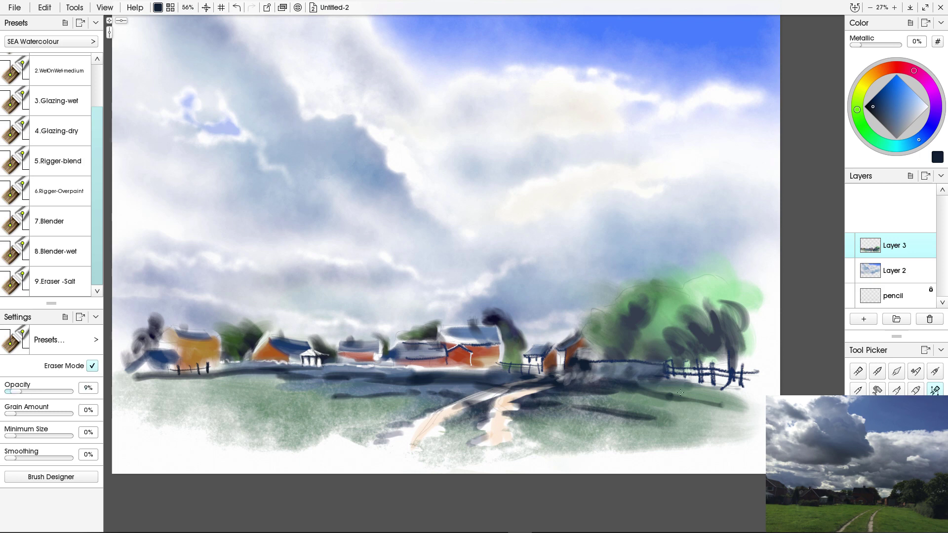
Try to spatter brown texture at the near end of the tracks using 9.Eraser -Salt with eraser mode off.
key("e")
left_click(59, 281)
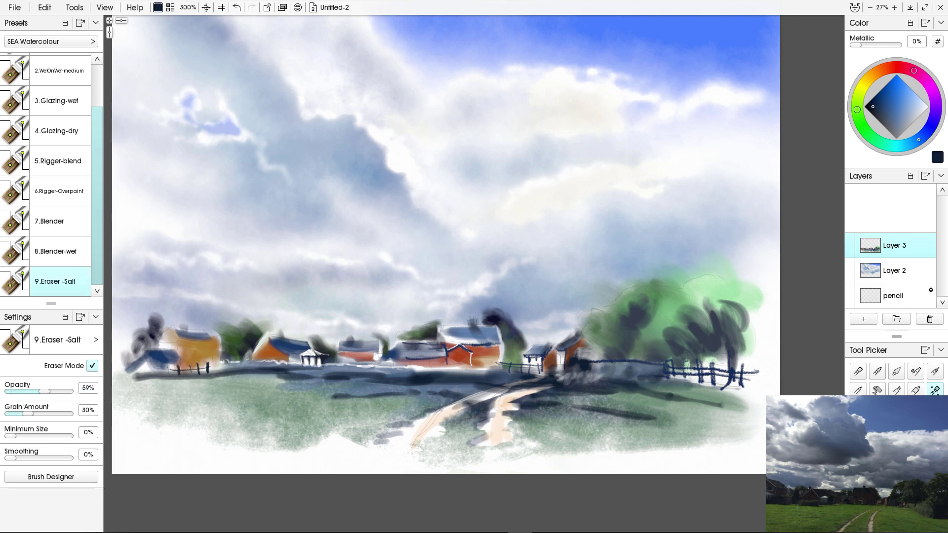
left_click(92, 365)
left_click(874, 74)
left_click(889, 110)
left_click_drag(414, 450, 403, 441)
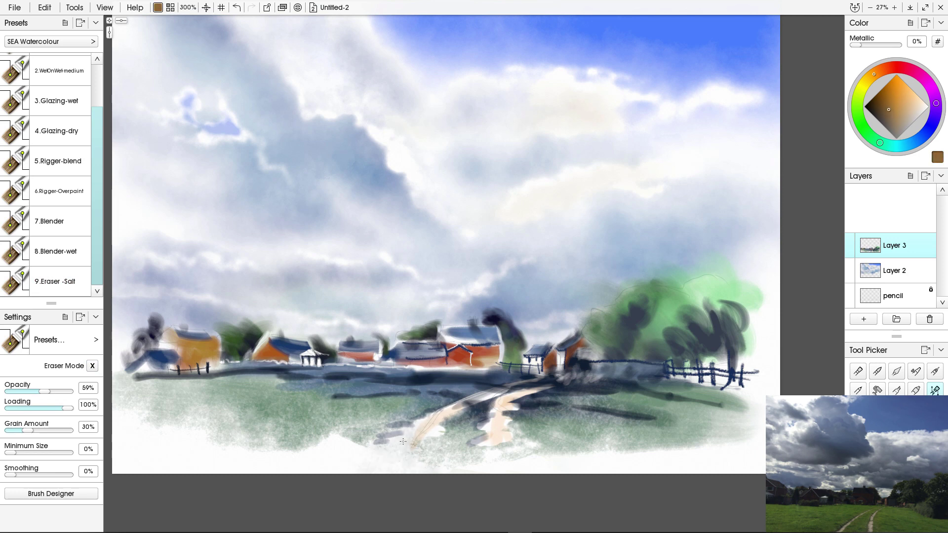
Add Layer 4 and sign the painting in blue-grey in the near left corner of the field with 6.Rigger-Overpaint.
key("ctrl+shift+n")
key("bracketright")
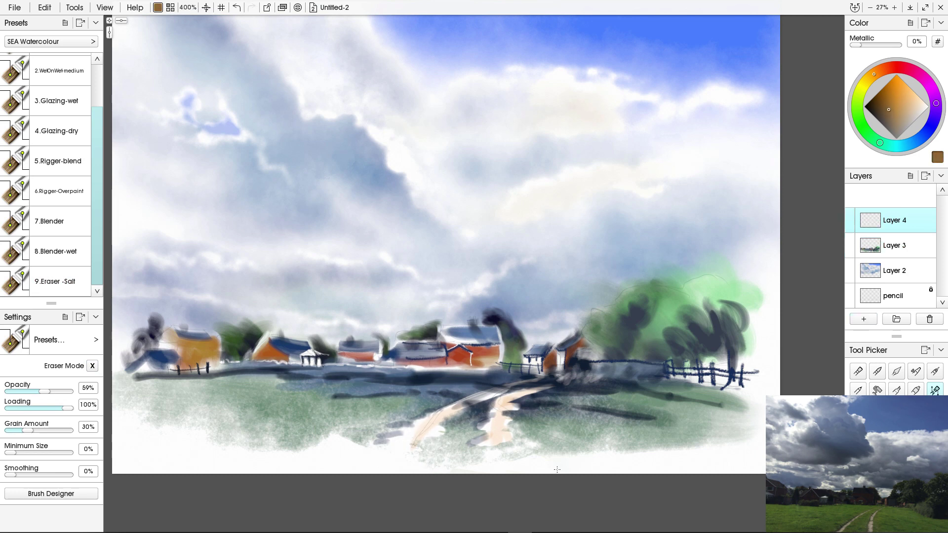
left_click(60, 191)
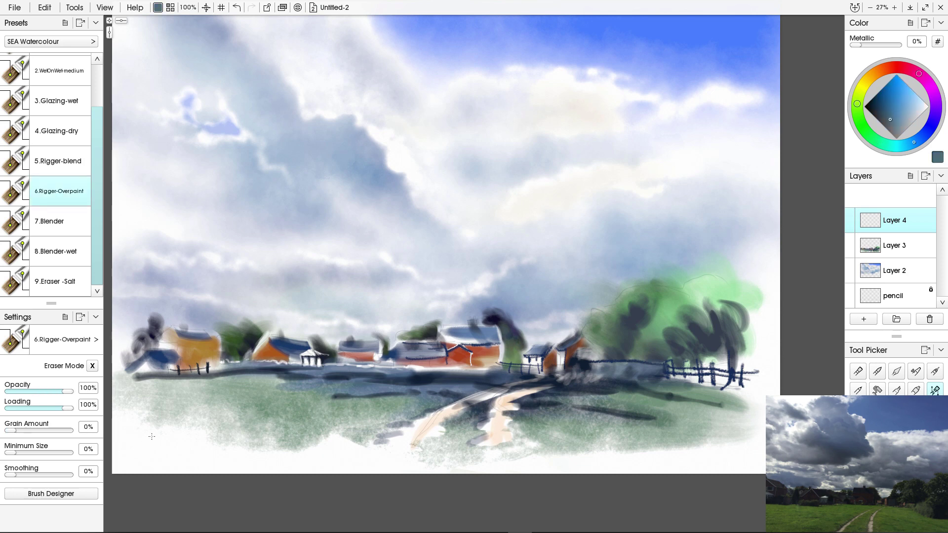
left_click_drag(140, 435, 212, 439)
left_click_drag(200, 436, 233, 437)
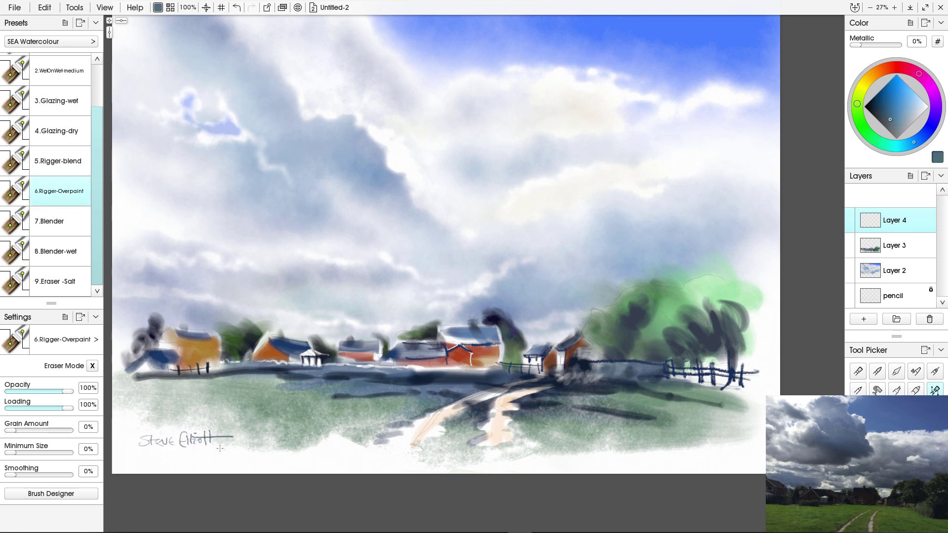
Erase thin pale trunk lines into the big trees on Layer 3 with 5.Rigger-blend in eraser mode at 18% opacity.
key("ctrl+0")
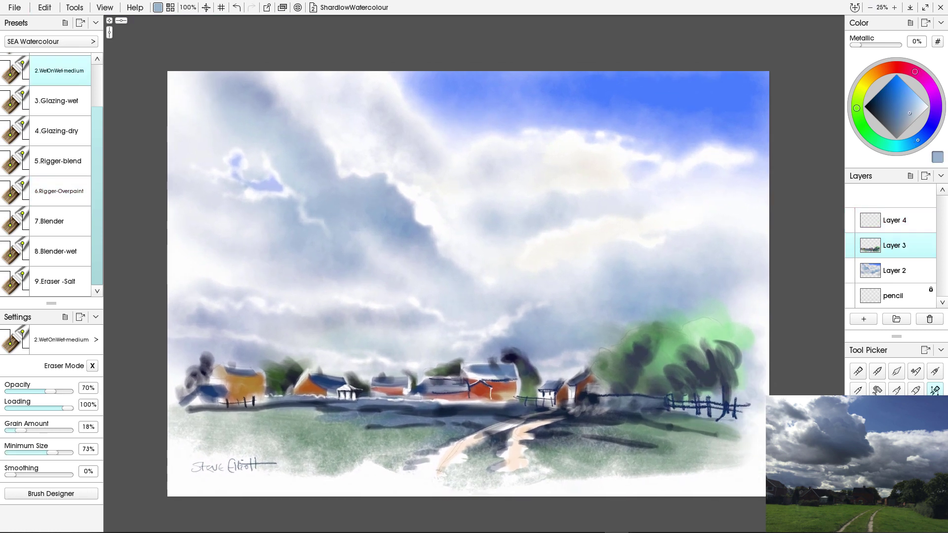
left_click(59, 161)
left_click(91, 366)
left_click_drag(661, 394, 641, 356)
key("ctrl+z")
left_click_drag(67, 391, 29, 392)
mouse_move(643, 359)
left_mouse_down()
mouse_move(660, 393)
mouse_move(669, 348)
left_mouse_up()
left_click_drag(635, 394, 615, 361)
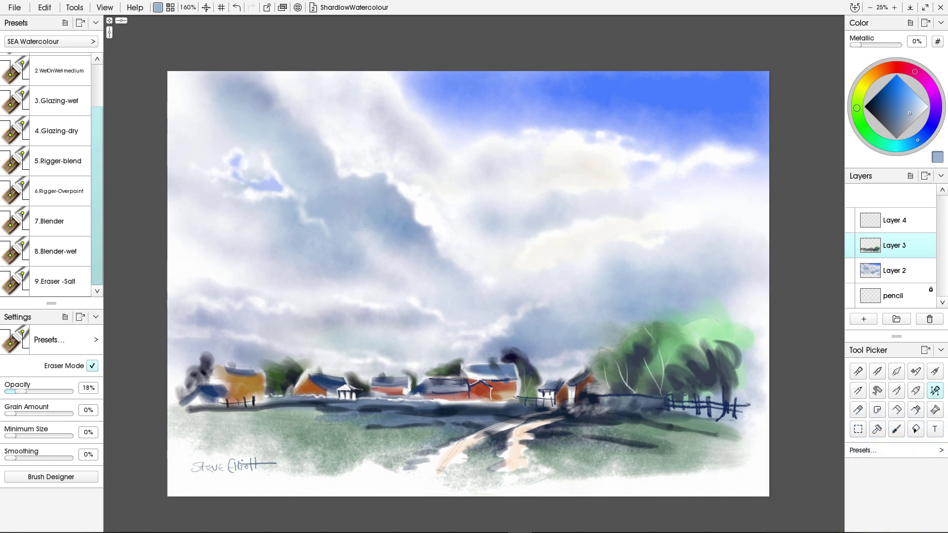
Set the eraser opacity to 19% and undo the last trunk strokes in the big trees.
left_click_drag(29, 391, 21, 392)
key("ctrl+z")
key("ctrl+z")
key("ctrl+z")
key("ctrl+z")
key("ctrl+z")
key("ctrl+z")
key("ctrl+z")
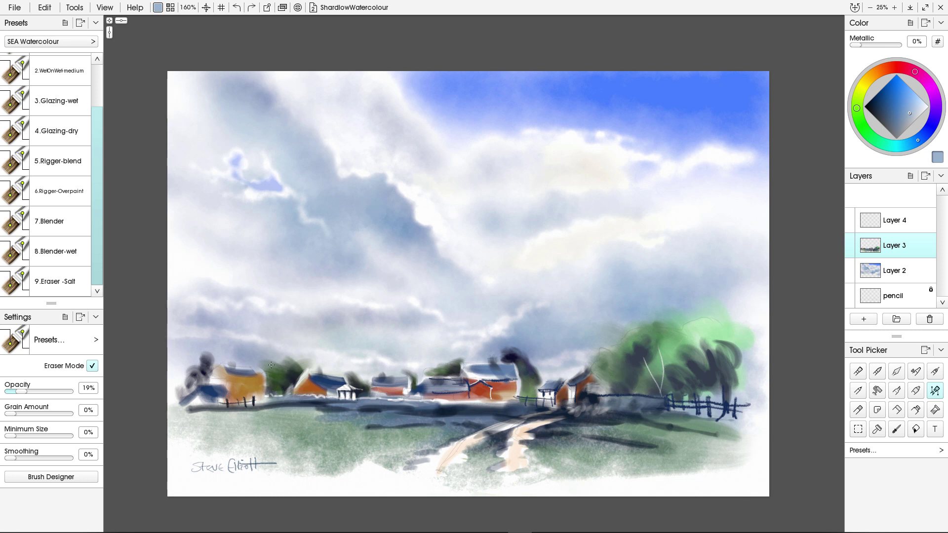
Erase fine pale trunks into the big trees and the village trees, and lift light streaks from the cottage walls.
mouse_move(660, 395)
left_mouse_down()
mouse_move(659, 353)
mouse_move(629, 352)
left_mouse_up()
left_click_drag(285, 391, 281, 365)
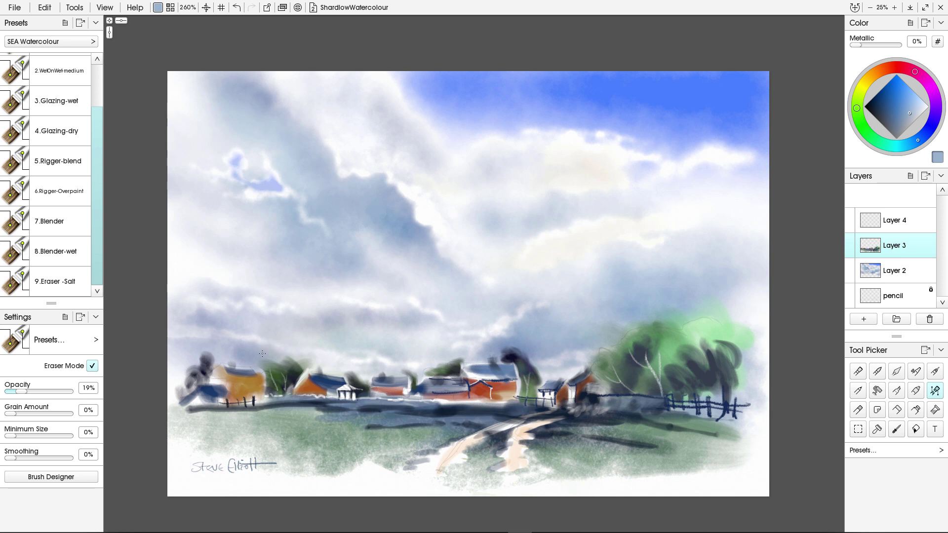
left_click_drag(322, 390, 304, 376)
left_click_drag(515, 380, 469, 393)
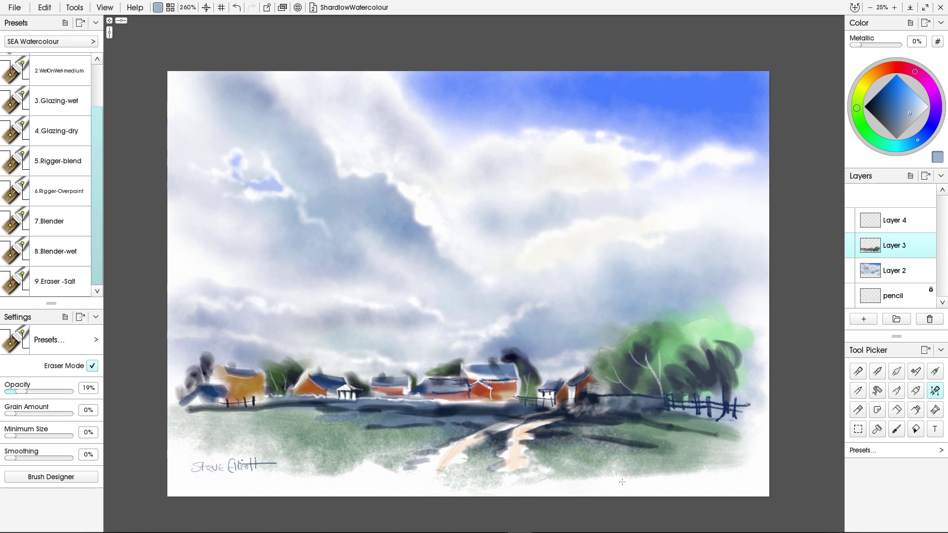